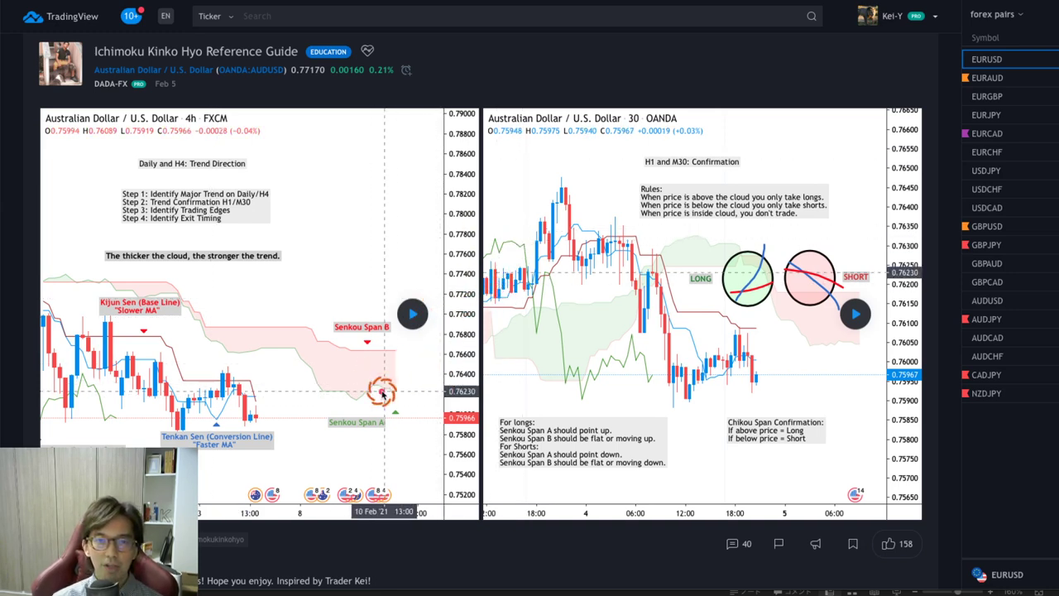
Draw temporary downward arrows by the latest candles, the cloud and Senkou Span A, circle the Chikou Span on the 4h chart, and erase the marks.
{"action": "left_click_drag", "start_coordinate": [356, 383], "coordinate": [377, 402]}
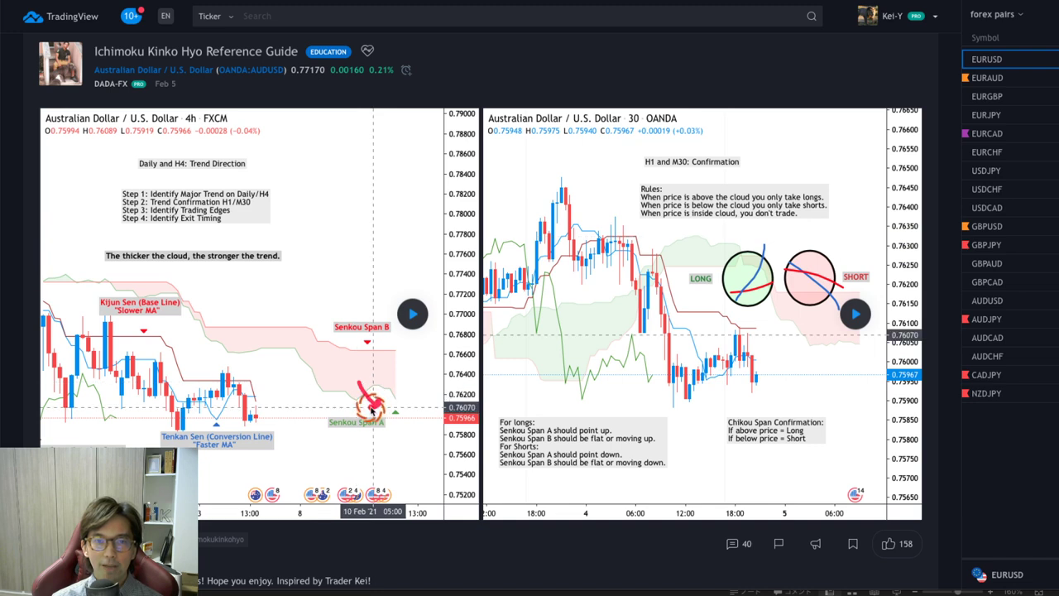
{"action": "left_click_drag", "start_coordinate": [260, 365], "coordinate": [279, 394]}
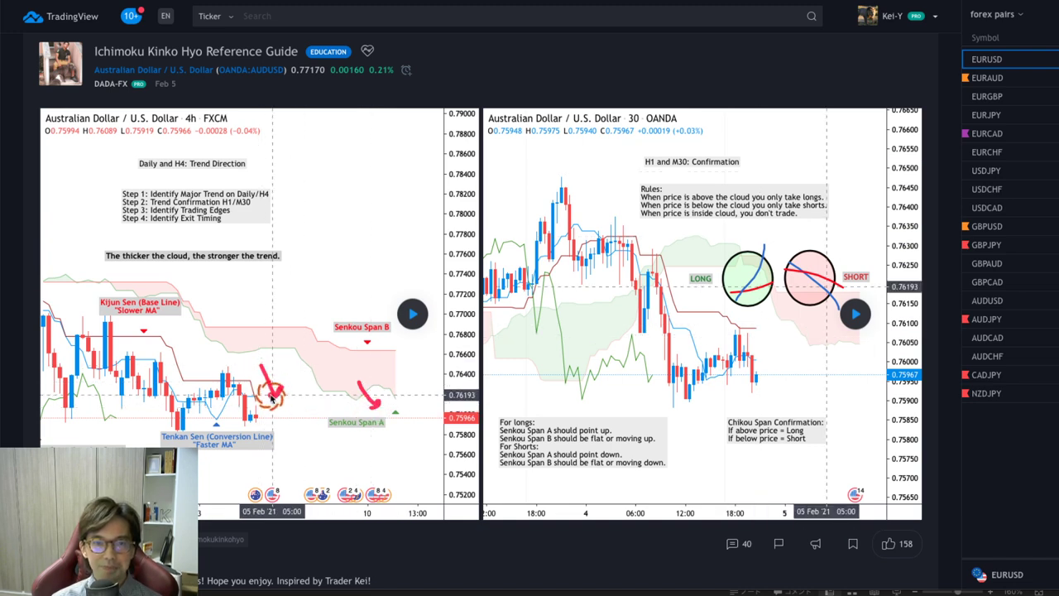
{"action": "mouse_move", "coordinate": [97, 440]}
{"action": "left_mouse_down"}
{"action": "mouse_move", "coordinate": [131, 385]}
{"action": "mouse_move", "coordinate": [126, 437]}
{"action": "left_mouse_up"}
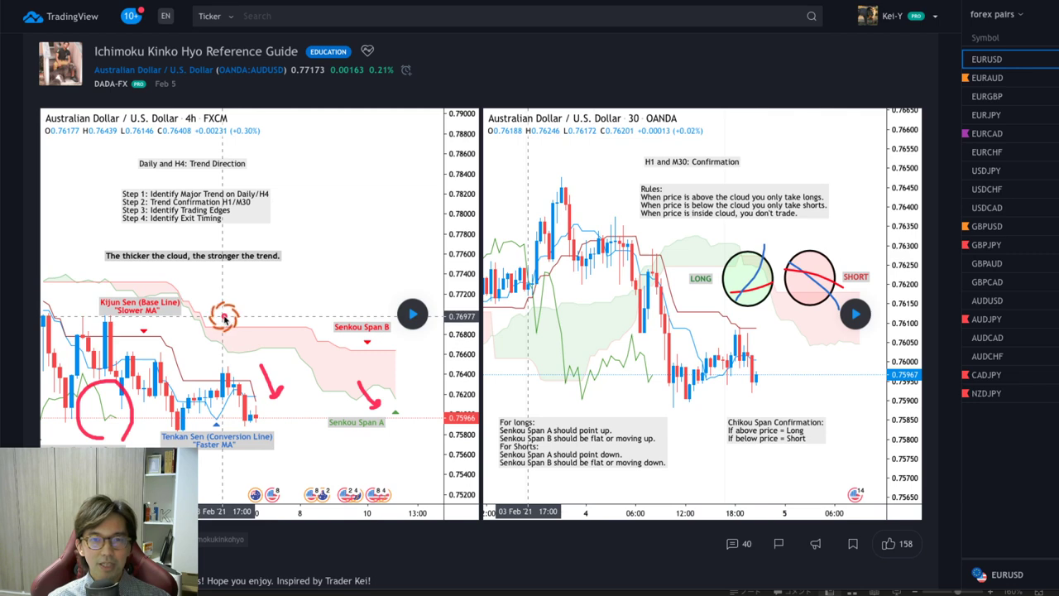
{"action": "mouse_move", "coordinate": [224, 317]}
{"action": "left_mouse_down"}
{"action": "mouse_move", "coordinate": [322, 352]}
{"action": "mouse_move", "coordinate": [319, 362]}
{"action": "left_mouse_up"}
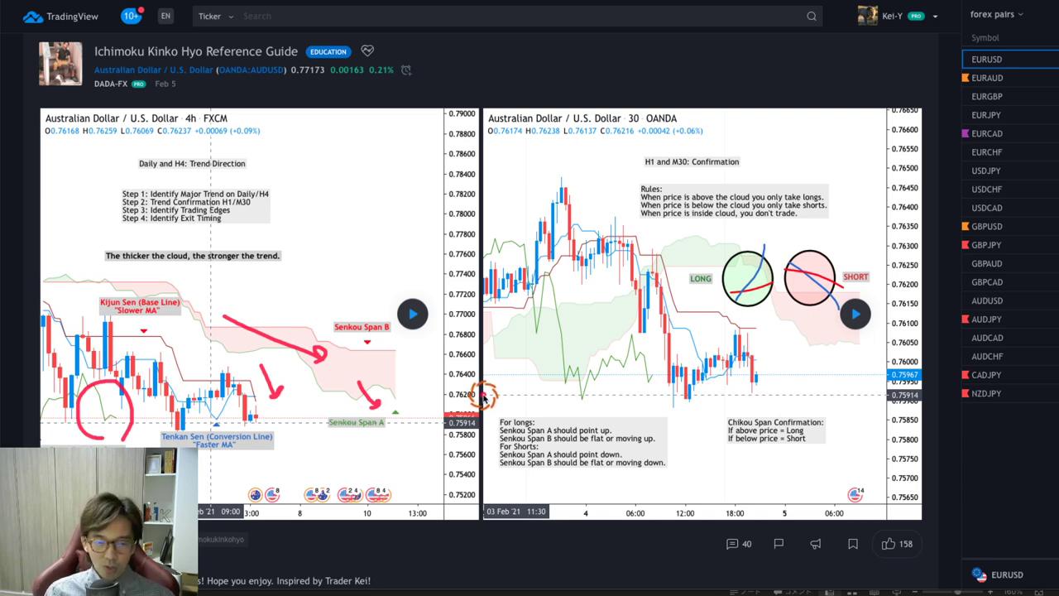
{"action": "key", "text": "e"}
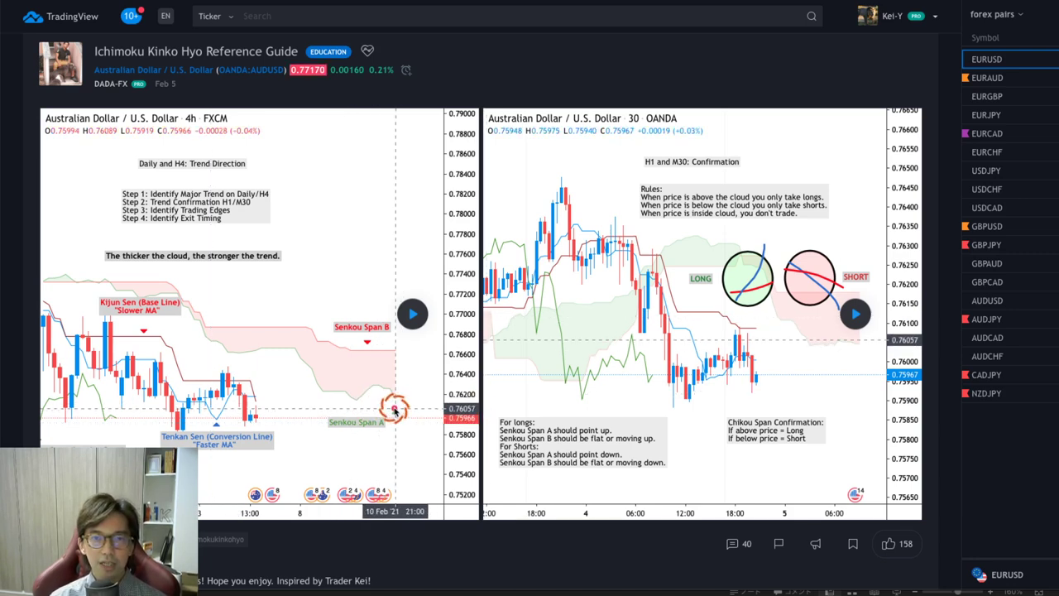
{"action": "mouse_move", "coordinate": [394, 412]}
{"action": "left_mouse_down"}
{"action": "mouse_move", "coordinate": [379, 382]}
{"action": "mouse_move", "coordinate": [405, 399]}
{"action": "left_mouse_up"}
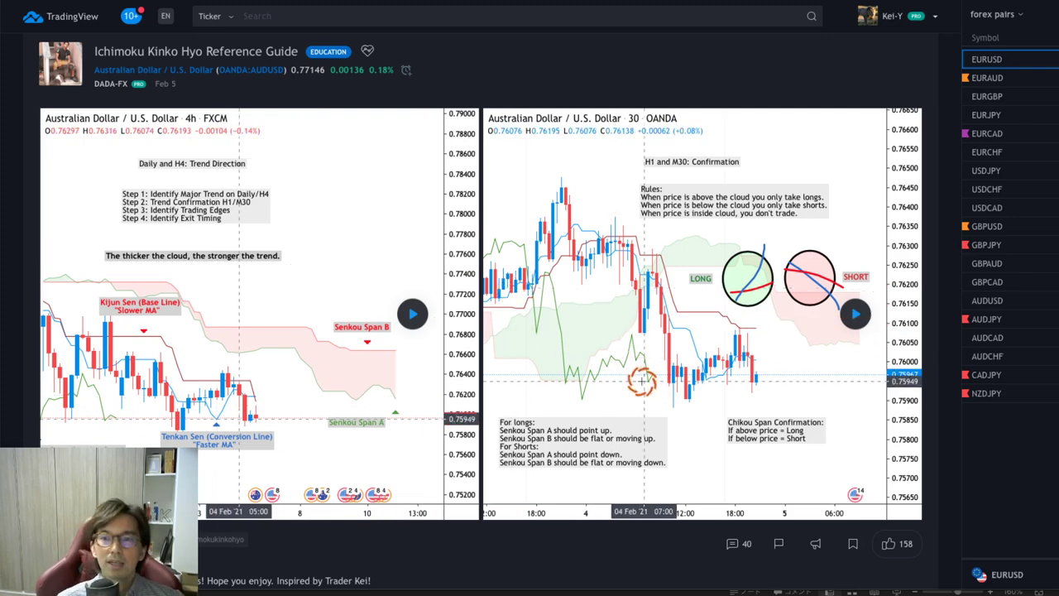
Read the written Ichimoku guide below the charts, from identifying the major trend through exit timing.
{"action": "scroll", "coordinate": [641, 380], "scroll_direction": "down", "scroll_amount": 1}
{"action": "scroll", "coordinate": [641, 380], "scroll_direction": "down", "scroll_amount": 3}
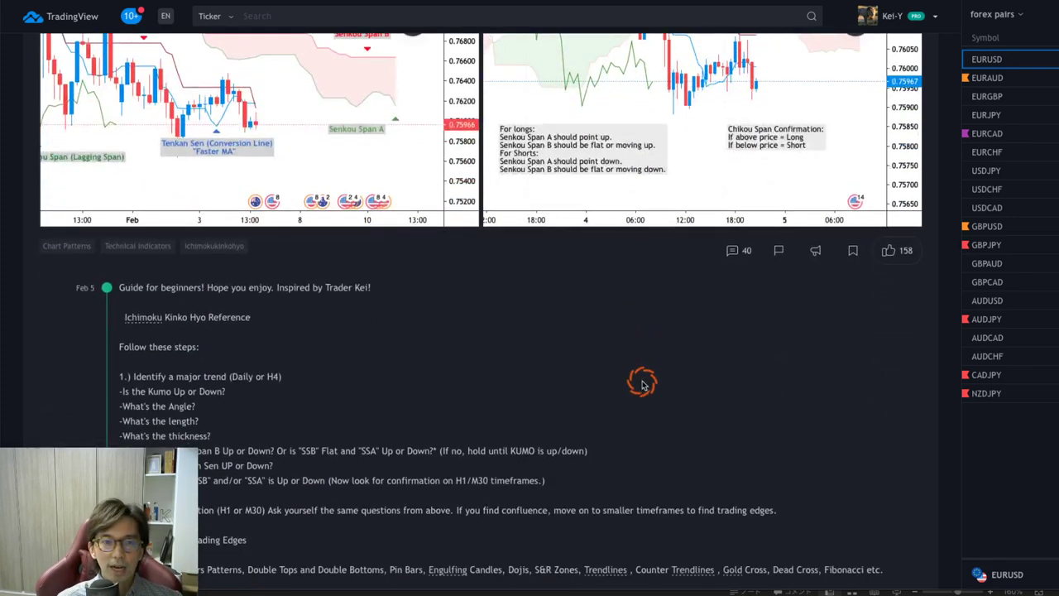
{"action": "scroll", "coordinate": [641, 383], "scroll_direction": "down", "scroll_amount": 1}
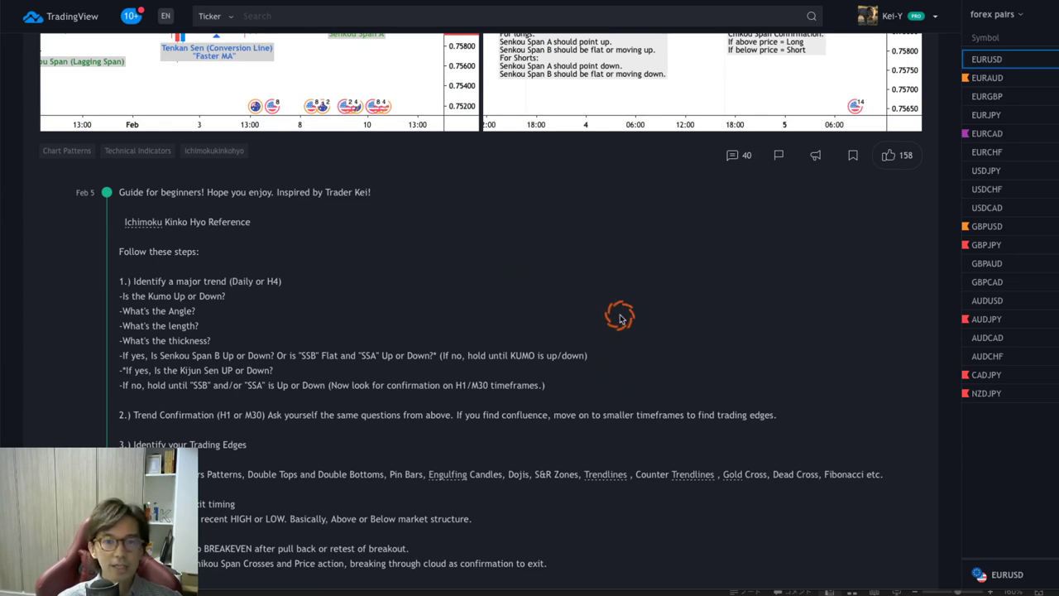
{"action": "scroll", "coordinate": [620, 318], "scroll_direction": "down", "scroll_amount": 1}
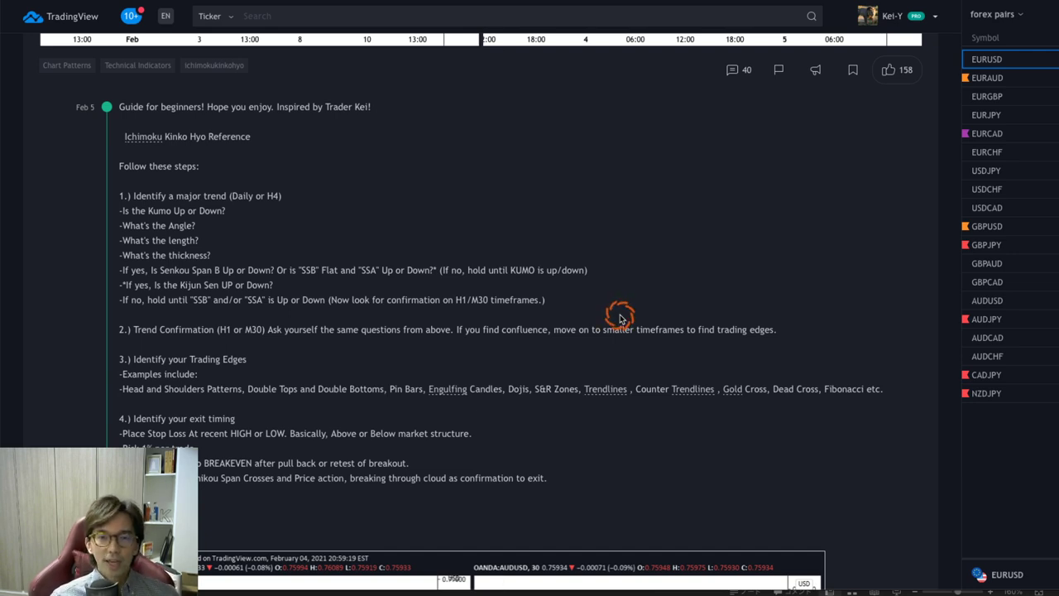
{"action": "scroll", "coordinate": [780, 310], "scroll_direction": "down", "scroll_amount": 6}
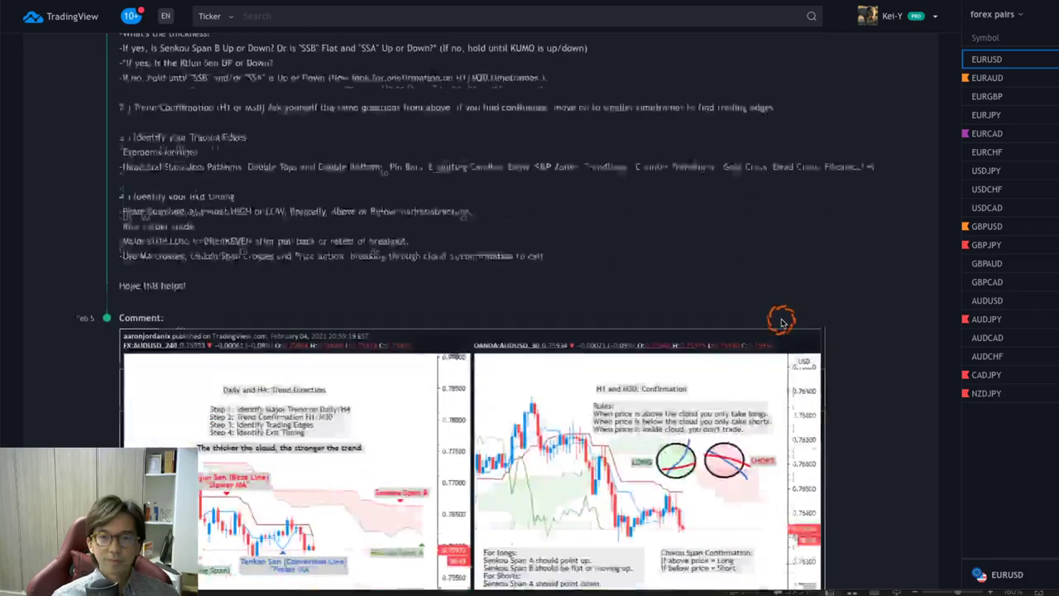
Read through the reader comments under the guide, including the discussion of 4-hour charts and Ichimoku input settings.
{"action": "scroll", "coordinate": [780, 322], "scroll_direction": "down", "scroll_amount": 8}
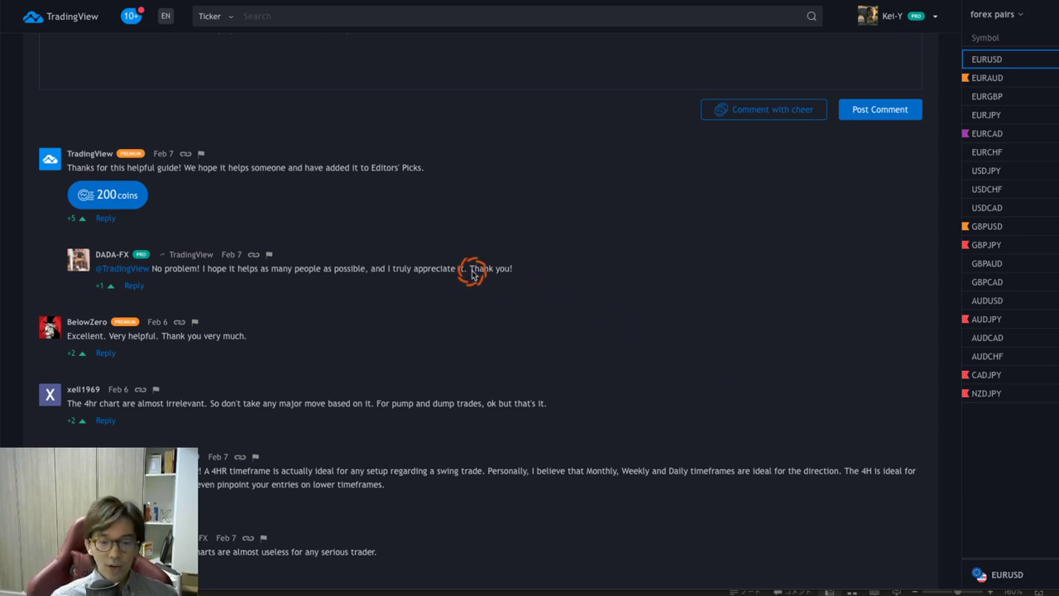
{"action": "scroll", "coordinate": [649, 339], "scroll_direction": "down", "scroll_amount": 2}
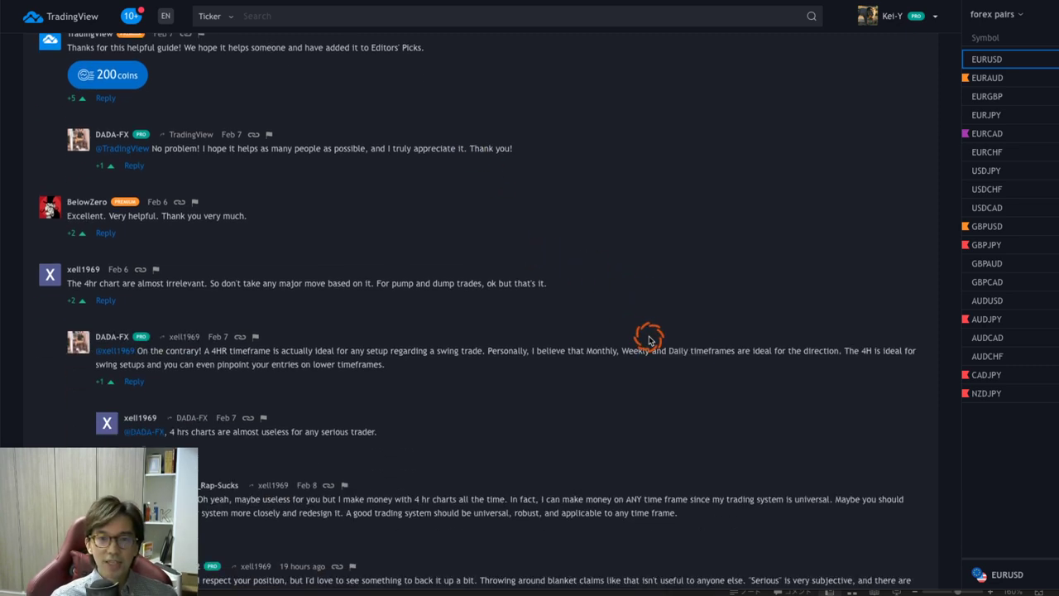
{"action": "scroll", "coordinate": [650, 339], "scroll_direction": "down", "scroll_amount": 1}
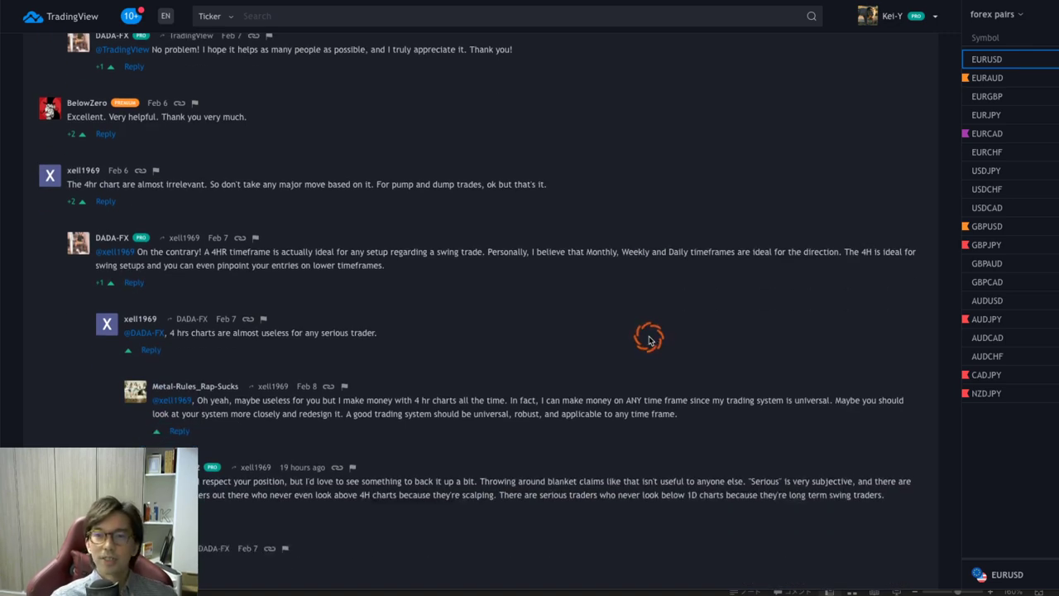
{"action": "scroll", "coordinate": [650, 340], "scroll_direction": "down", "scroll_amount": 10}
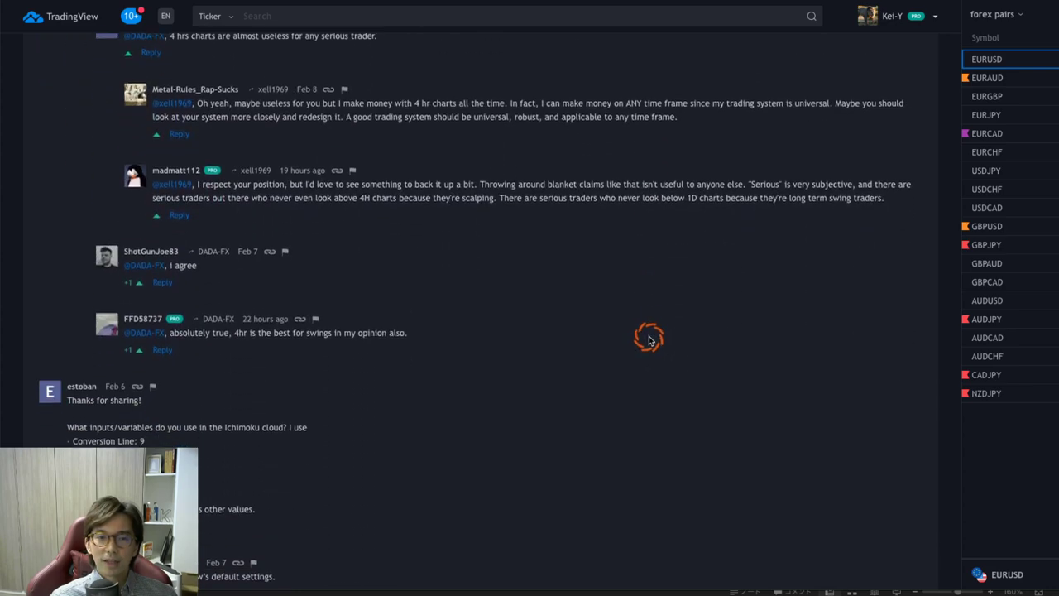
{"action": "scroll", "coordinate": [649, 339], "scroll_direction": "down", "scroll_amount": 2}
{"action": "scroll", "coordinate": [649, 339], "scroll_direction": "down", "scroll_amount": 1}
{"action": "scroll", "coordinate": [648, 339], "scroll_direction": "up", "scroll_amount": 2}
{"action": "scroll", "coordinate": [648, 339], "scroll_direction": "down", "scroll_amount": 10}
{"action": "scroll", "coordinate": [649, 339], "scroll_direction": "up", "scroll_amount": 15}
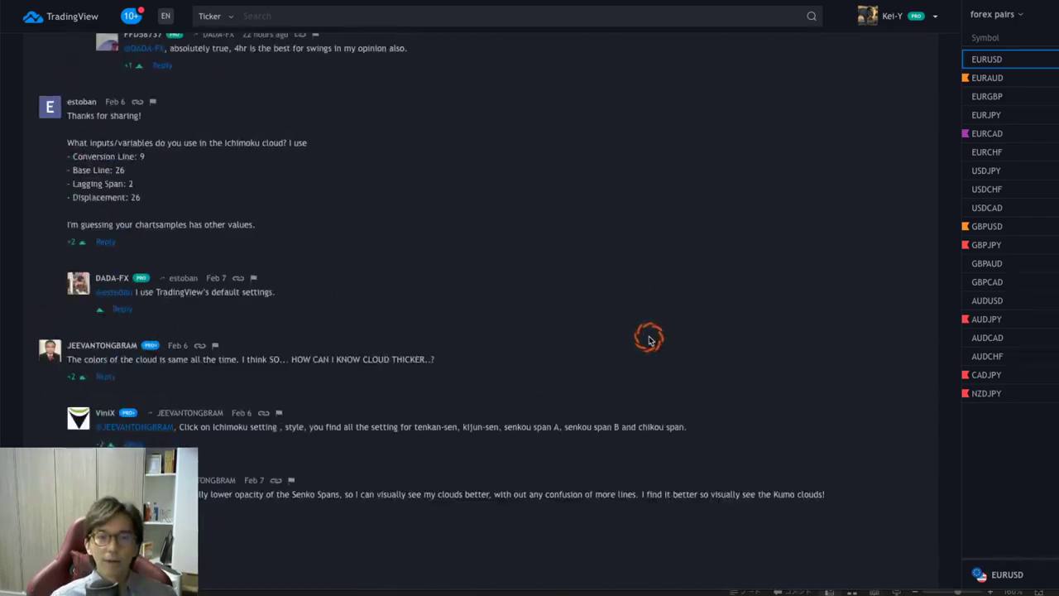
Return to the charts, draw a rising arrow from the latest 4h candles toward the cloud, and erase it.
{"action": "scroll", "coordinate": [648, 340], "scroll_direction": "up", "scroll_amount": 8}
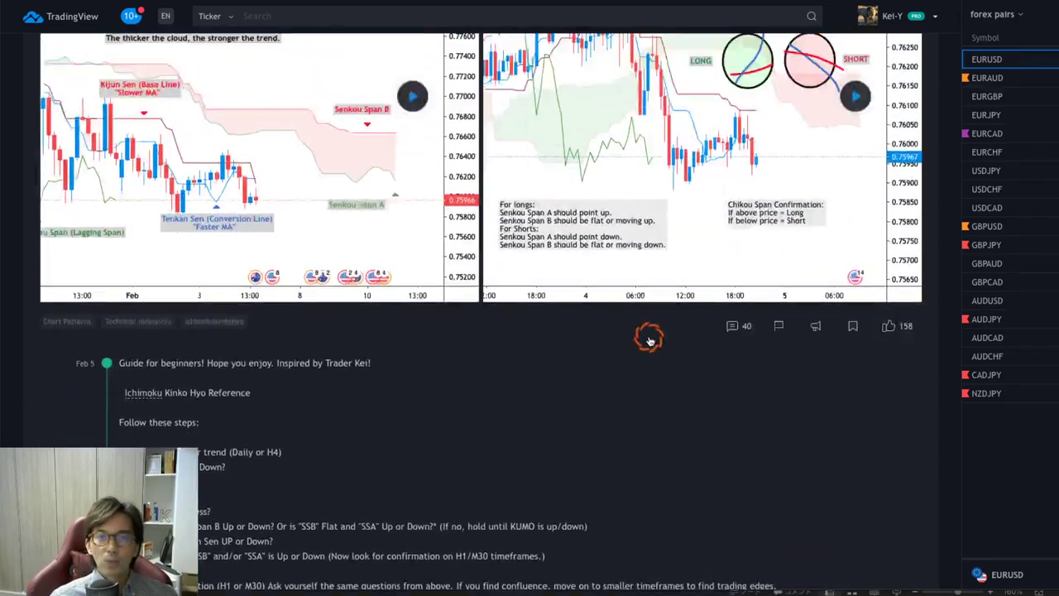
{"action": "scroll", "coordinate": [605, 379], "scroll_direction": "down", "scroll_amount": 2}
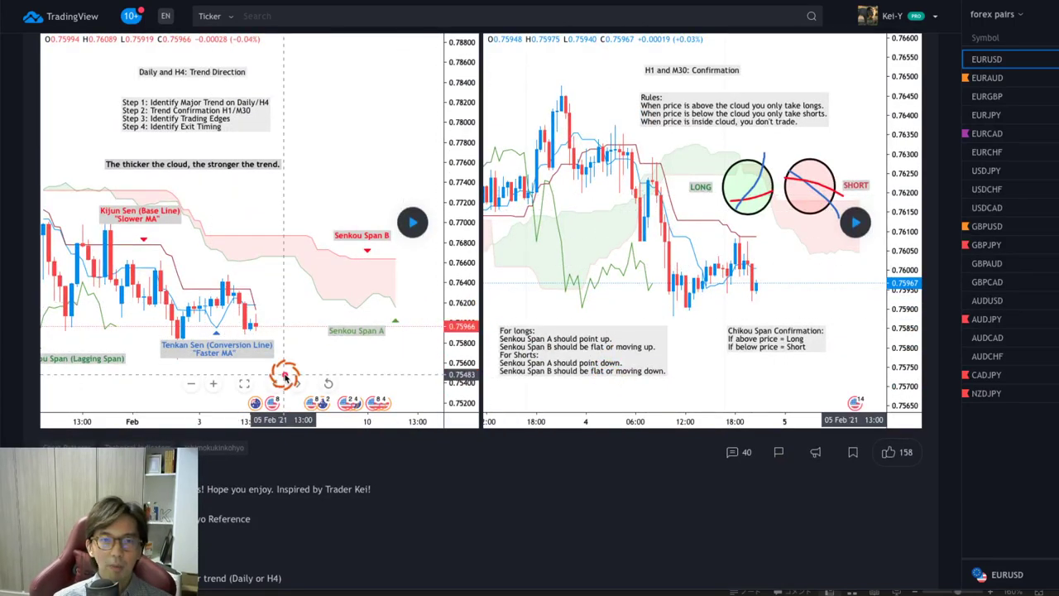
{"action": "left_click_drag", "start_coordinate": [249, 322], "coordinate": [301, 288]}
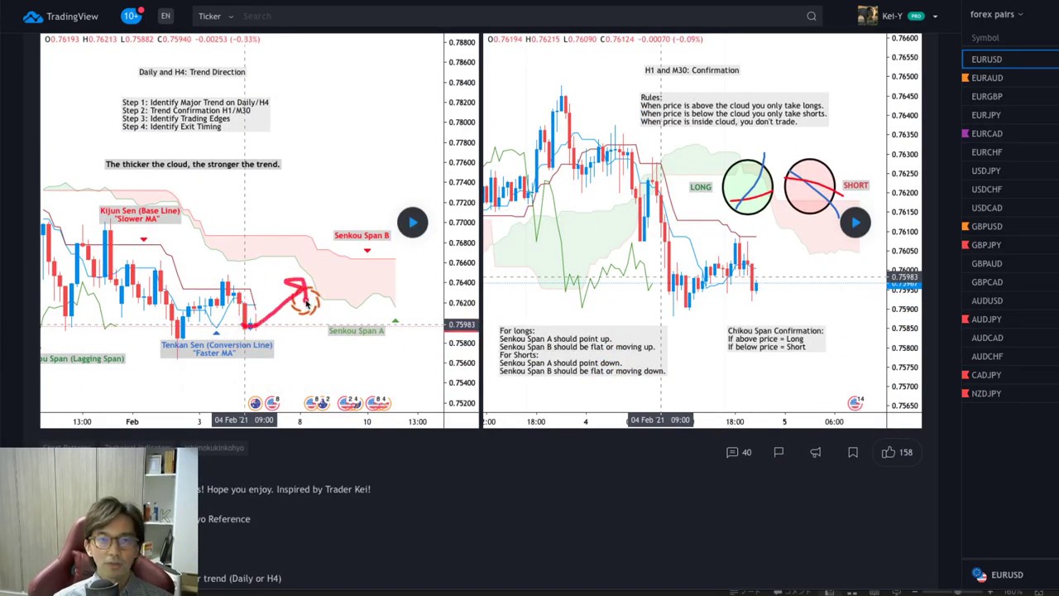
{"action": "left_click", "coordinate": [373, 331]}
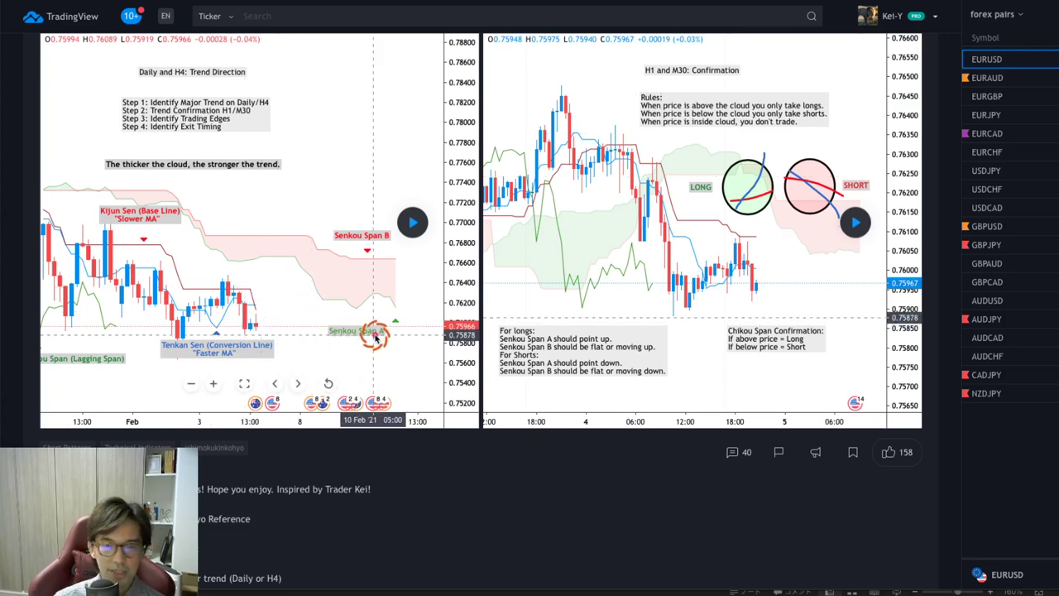
Draw two converging trendlines forming a triangle around the recent 4h candles and mark two touch points on each line.
{"action": "left_click_drag", "start_coordinate": [128, 254], "coordinate": [294, 296]}
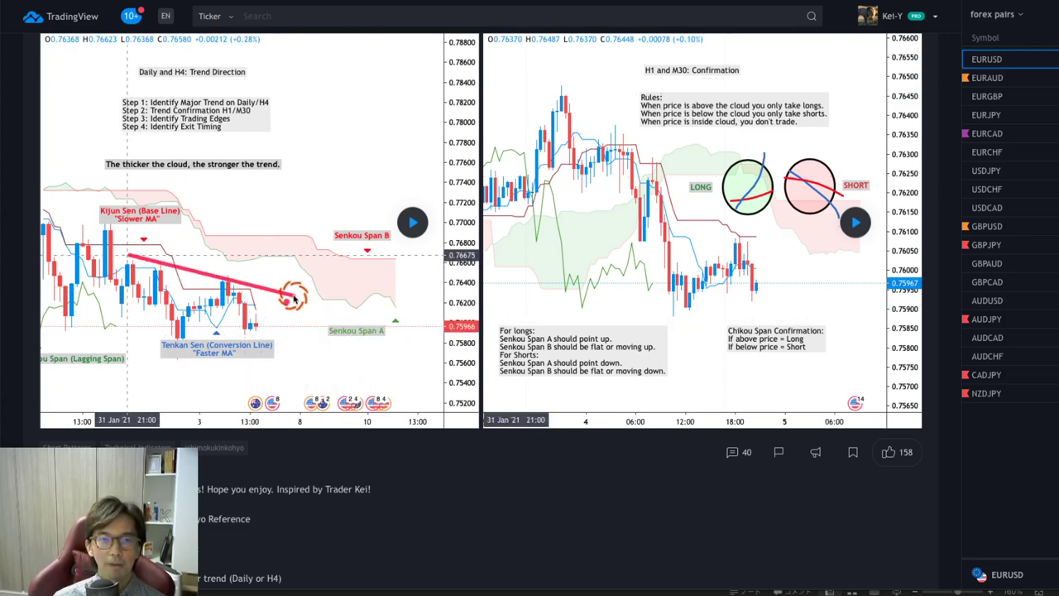
{"action": "left_click_drag", "start_coordinate": [142, 354], "coordinate": [324, 309]}
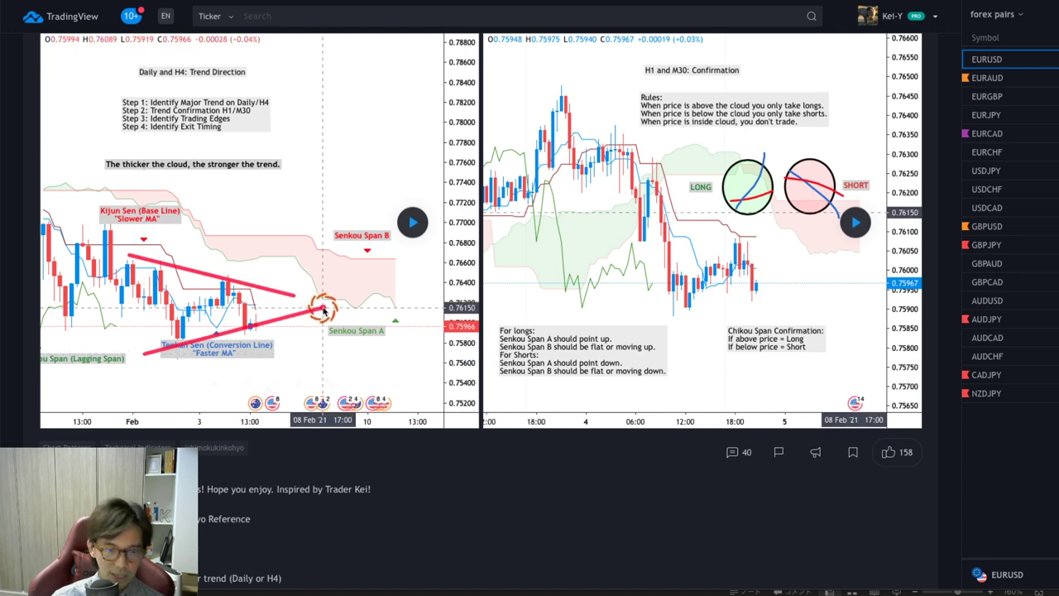
{"action": "left_click", "coordinate": [189, 342]}
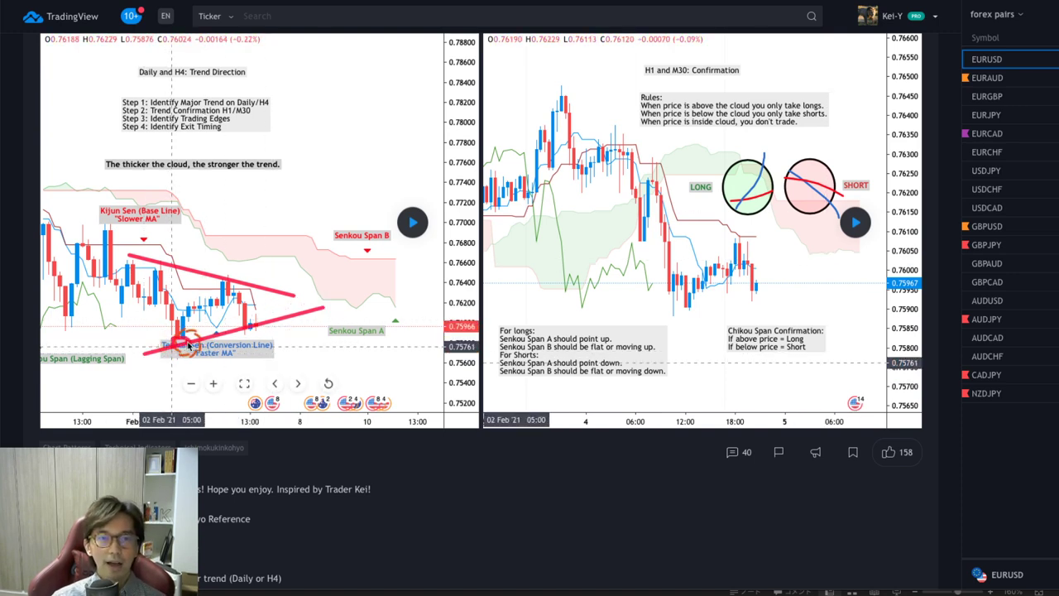
{"action": "left_click", "coordinate": [261, 333]}
{"action": "left_click", "coordinate": [153, 267]}
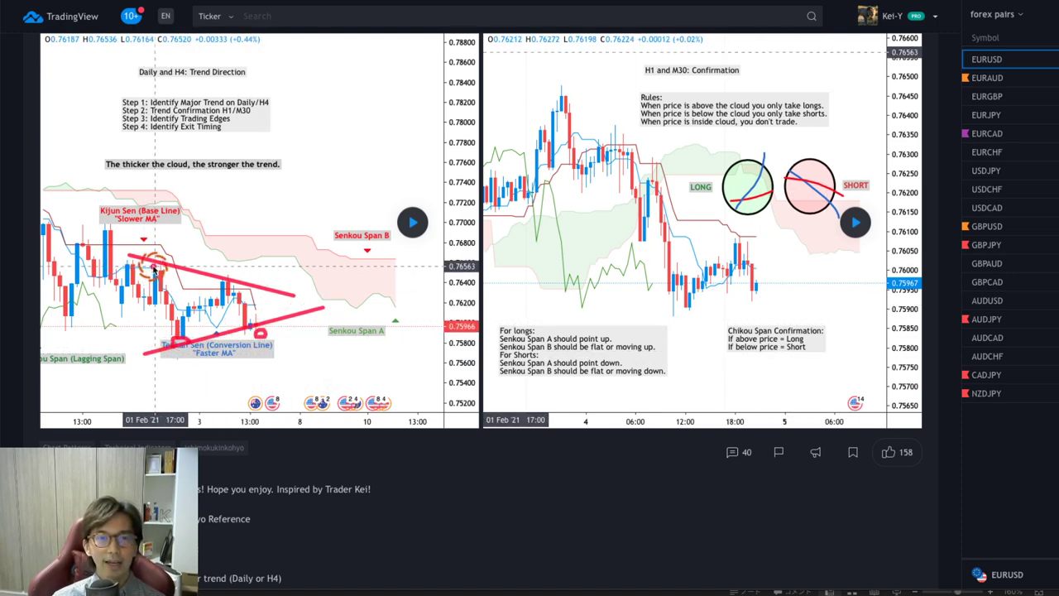
{"action": "left_click_drag", "start_coordinate": [221, 278], "coordinate": [225, 277]}
{"action": "left_click", "coordinate": [343, 332]}
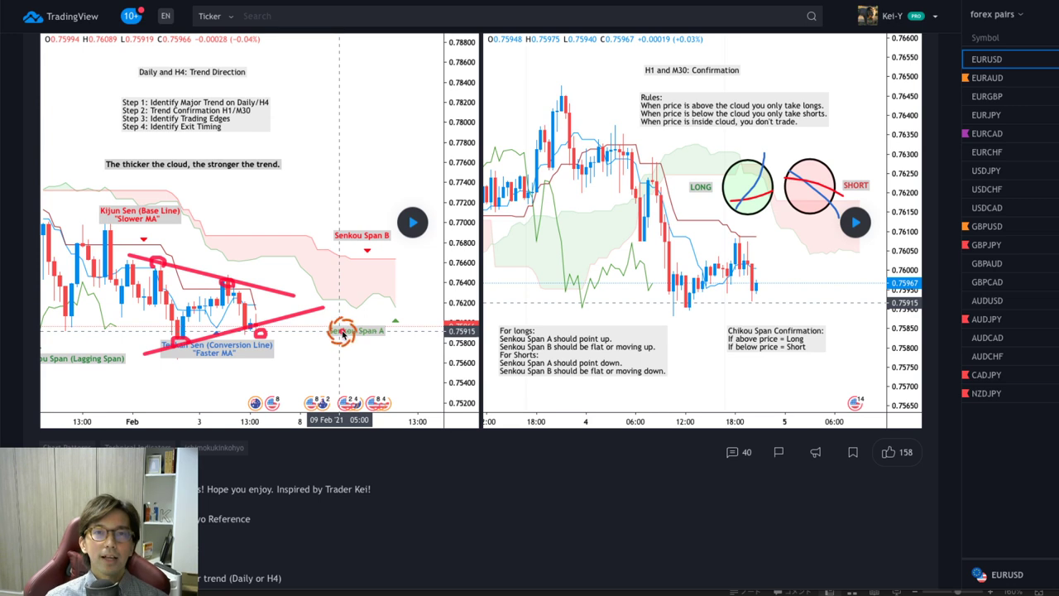
{"action": "left_click", "coordinate": [296, 333]}
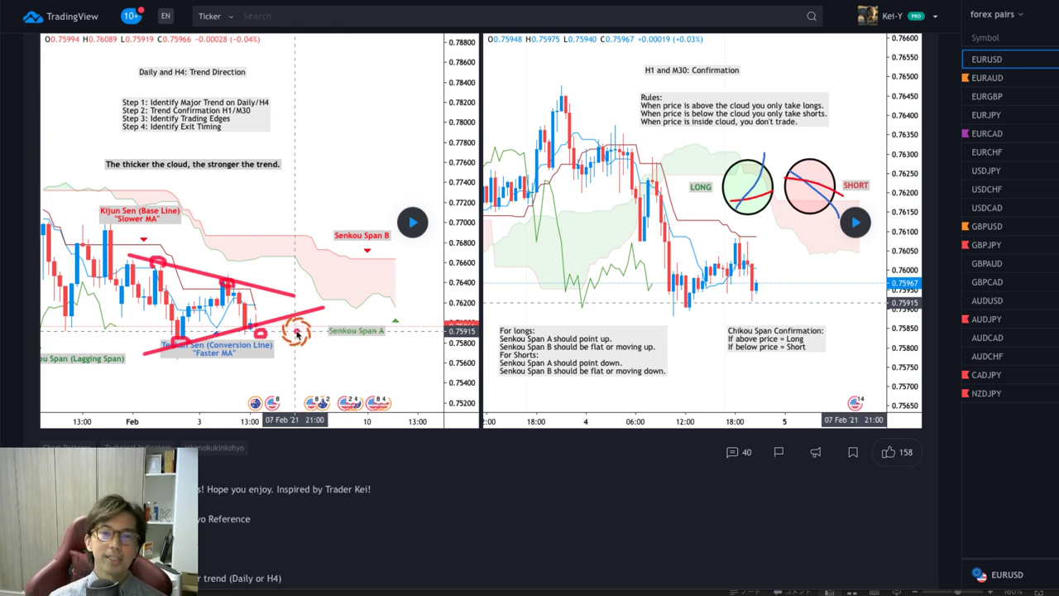
{"action": "left_click", "coordinate": [259, 313]}
{"action": "left_click", "coordinate": [305, 364]}
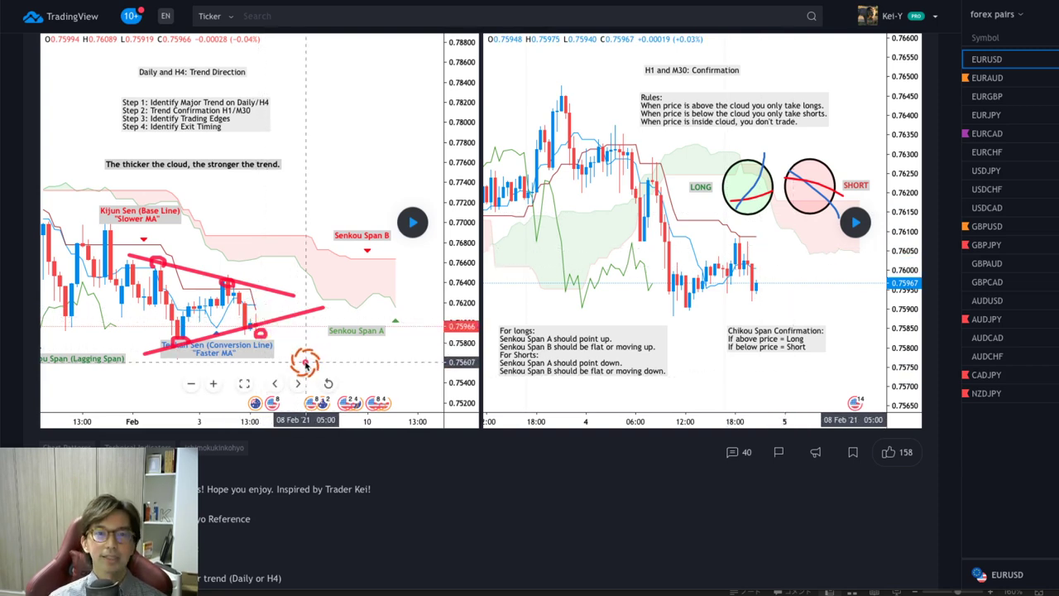
Draw an arrow from a handwritten K to the upper trendline's first touch point, and a line from the earlier candles to a handwritten T.
{"action": "left_click_drag", "start_coordinate": [257, 201], "coordinate": [173, 248]}
{"action": "mouse_move", "coordinate": [266, 184]}
{"action": "left_mouse_down"}
{"action": "mouse_move", "coordinate": [266, 213]}
{"action": "mouse_move", "coordinate": [270, 199]}
{"action": "mouse_move", "coordinate": [293, 212]}
{"action": "left_mouse_up"}
{"action": "left_click", "coordinate": [291, 184]}
{"action": "mouse_move", "coordinate": [115, 270]}
{"action": "left_mouse_down"}
{"action": "mouse_move", "coordinate": [99, 356]}
{"action": "mouse_move", "coordinate": [110, 331]}
{"action": "left_mouse_up"}
{"action": "left_click", "coordinate": [217, 354]}
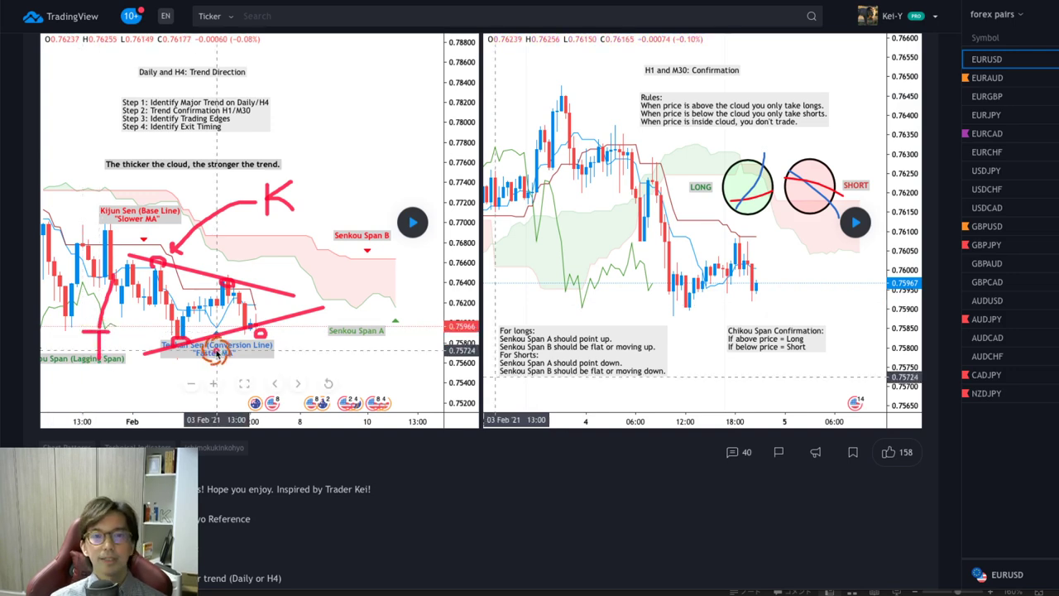
{"action": "left_click", "coordinate": [257, 305]}
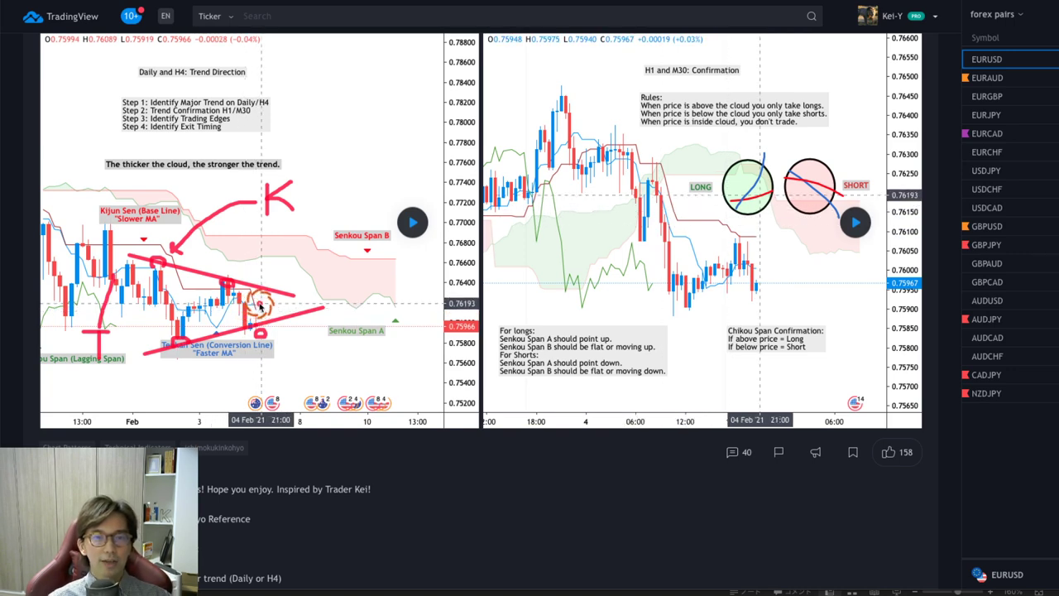
{"action": "left_click", "coordinate": [361, 351]}
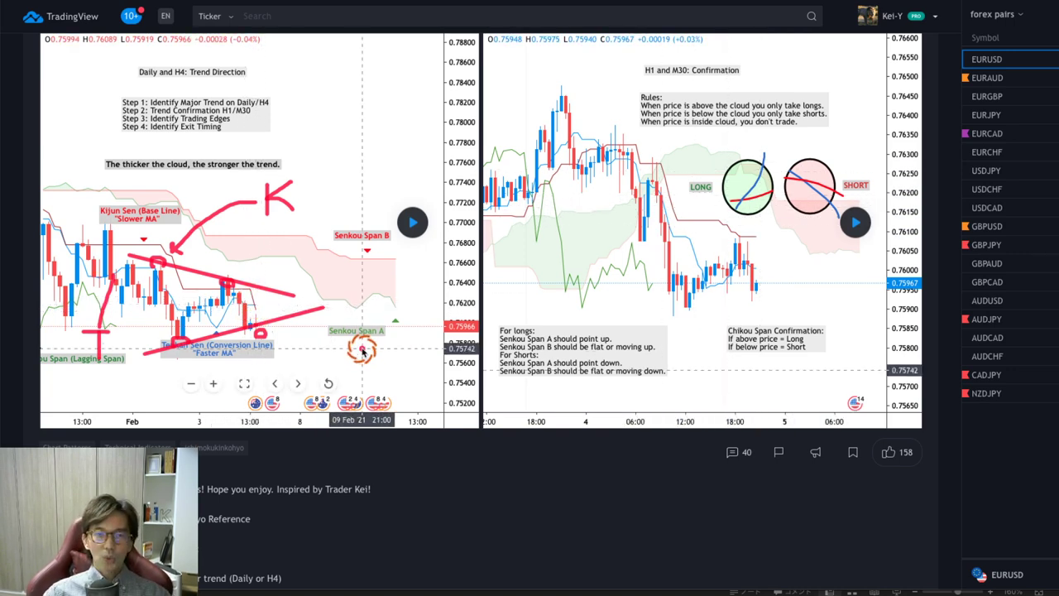
{"action": "left_click", "coordinate": [326, 310]}
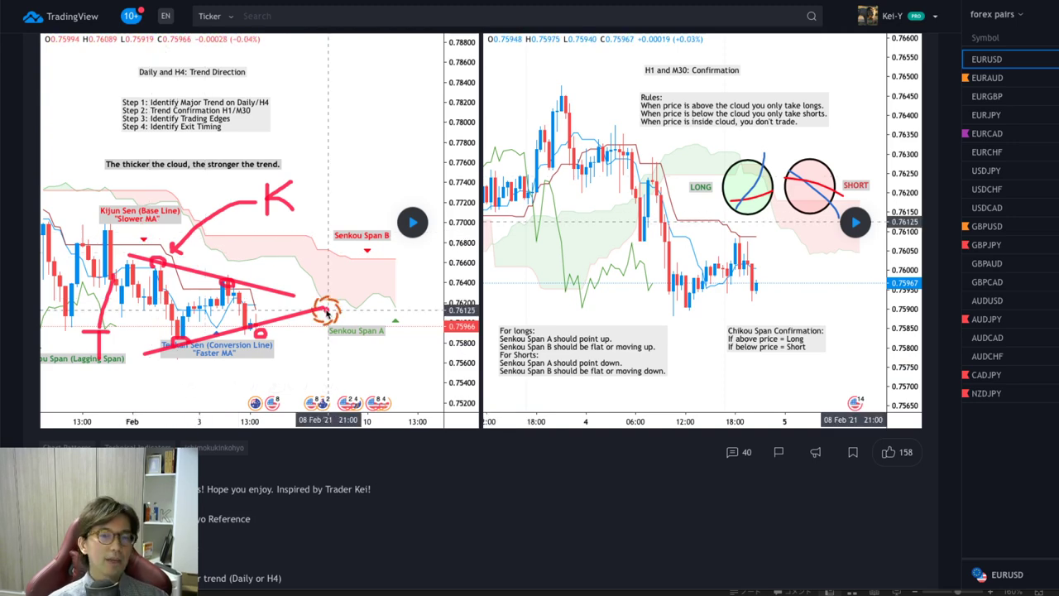
{"action": "left_click", "coordinate": [288, 331]}
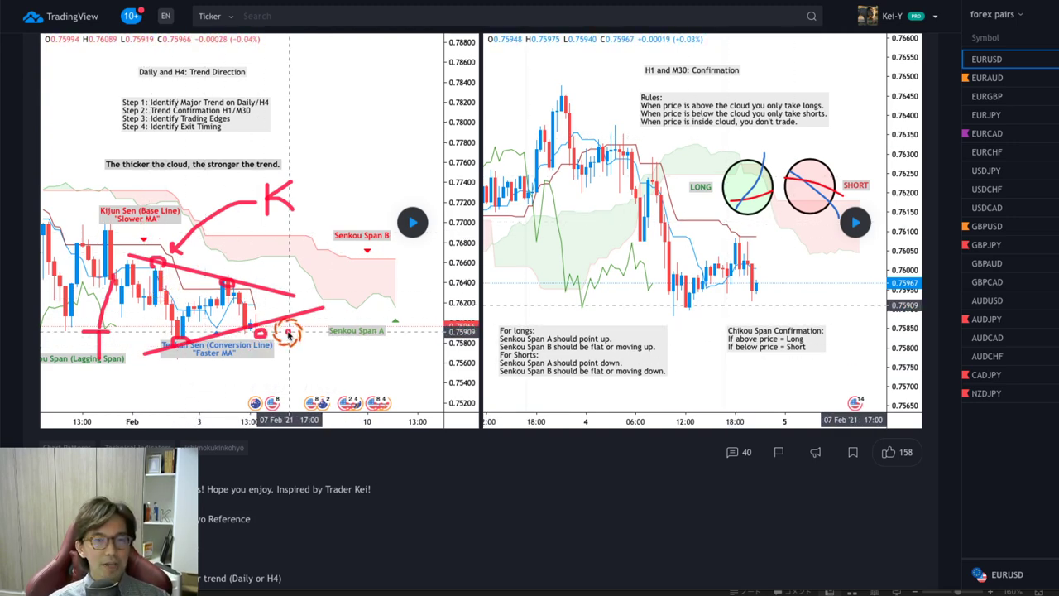
{"action": "left_click", "coordinate": [240, 230]}
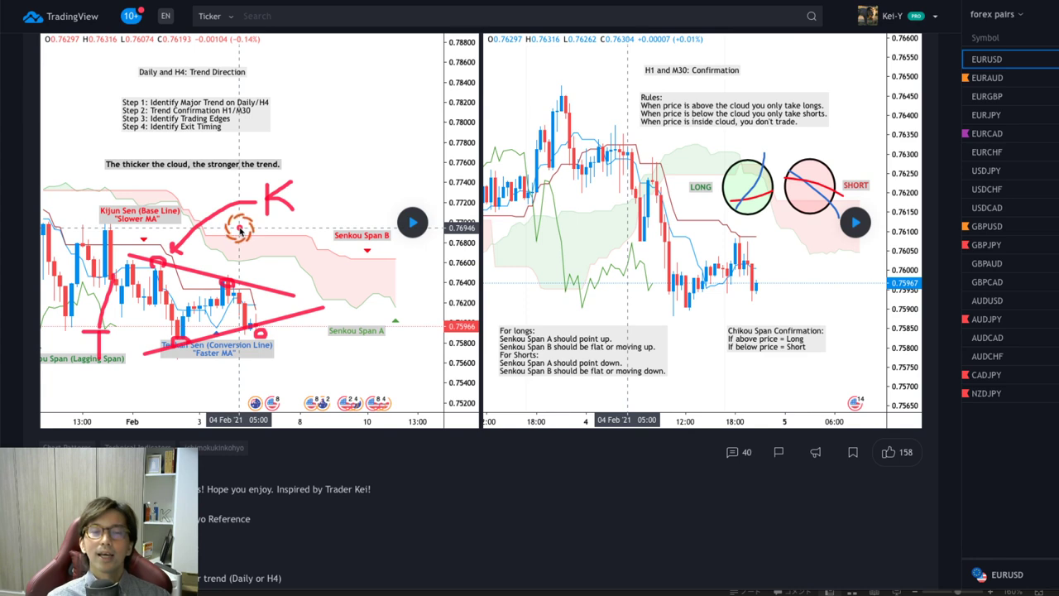
{"action": "left_click", "coordinate": [278, 324]}
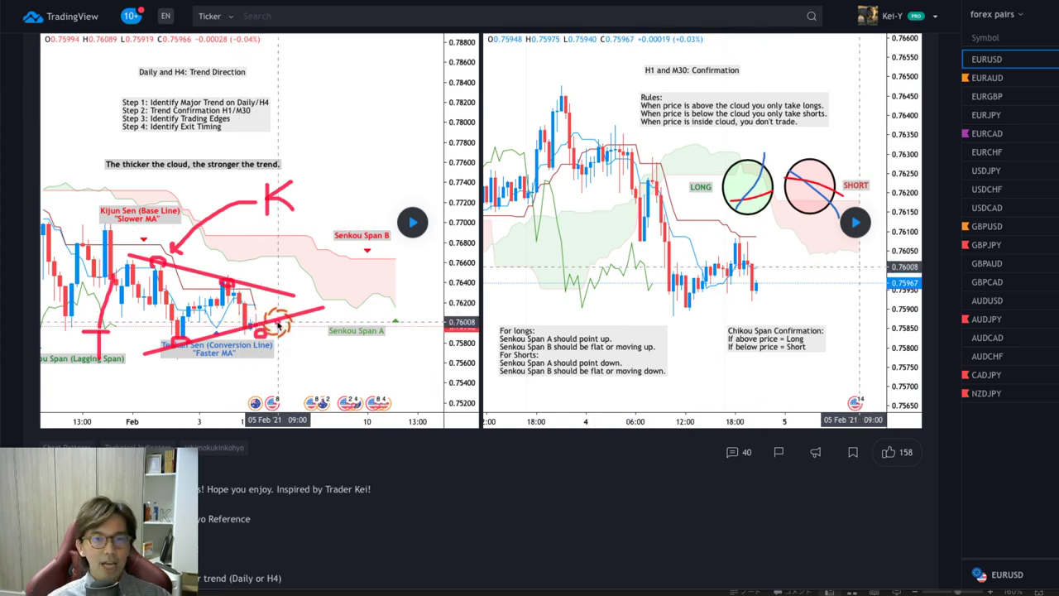
{"action": "left_click", "coordinate": [340, 359]}
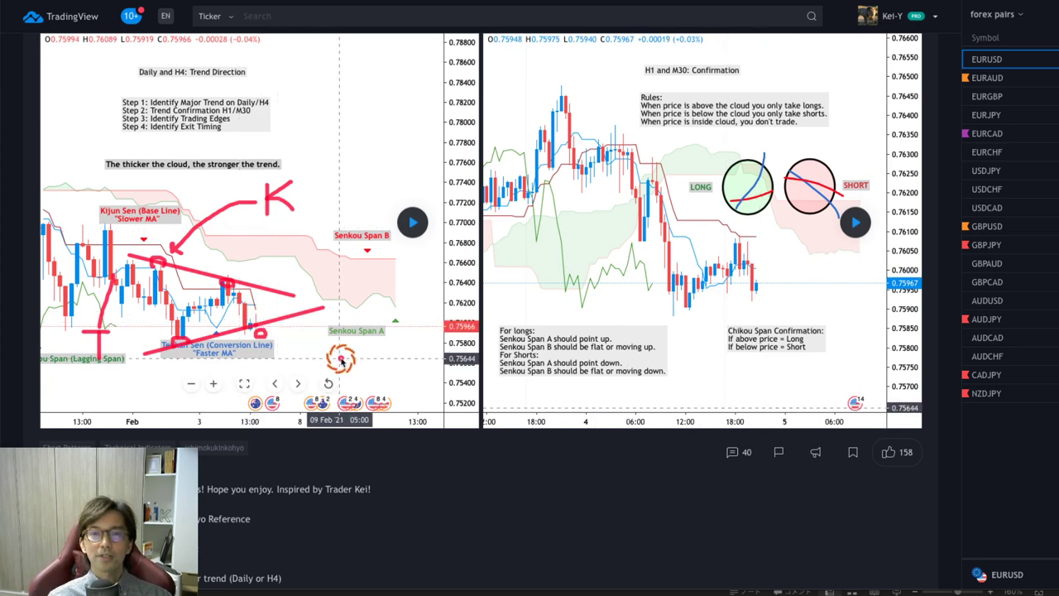
Clear all hand-drawn annotations from the 4h chart.
{"action": "left_click", "coordinate": [545, 345]}
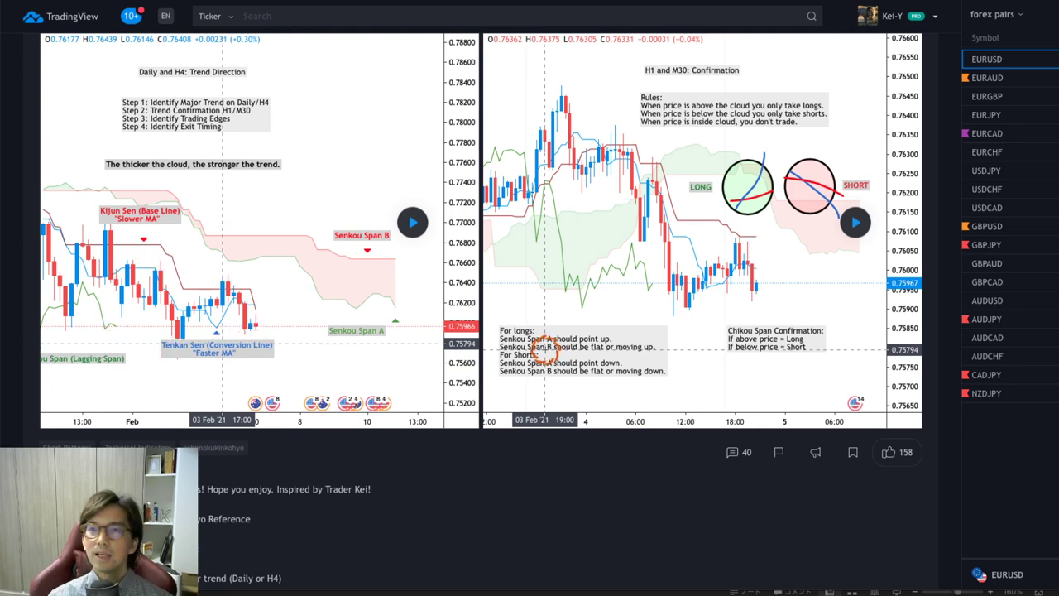
Play the published Daily and H4 trend direction chart forward past the 4 Feb candles.
{"action": "left_click", "coordinate": [256, 328]}
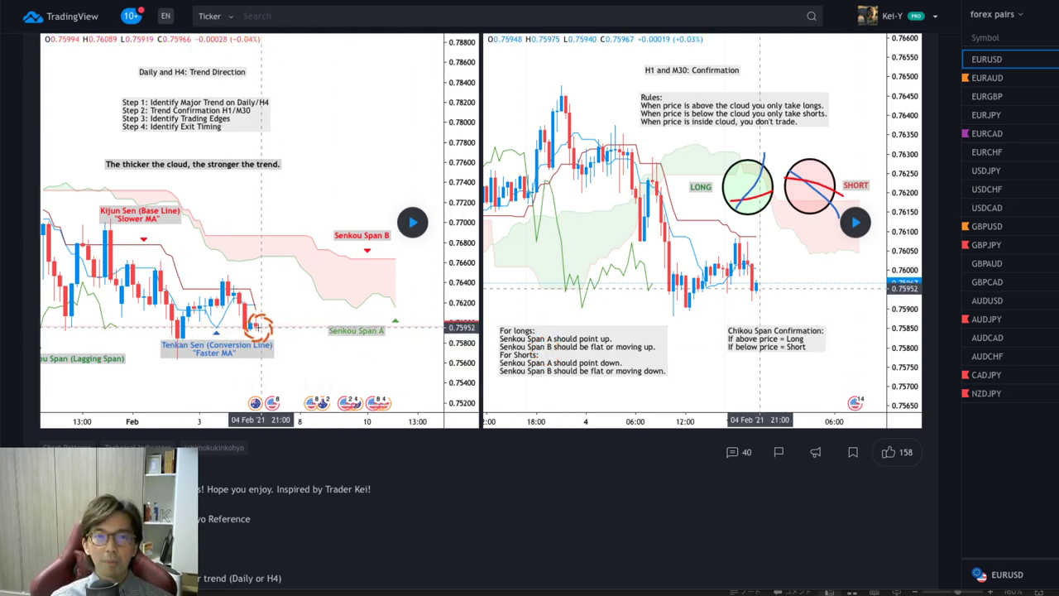
{"action": "left_click", "coordinate": [408, 222]}
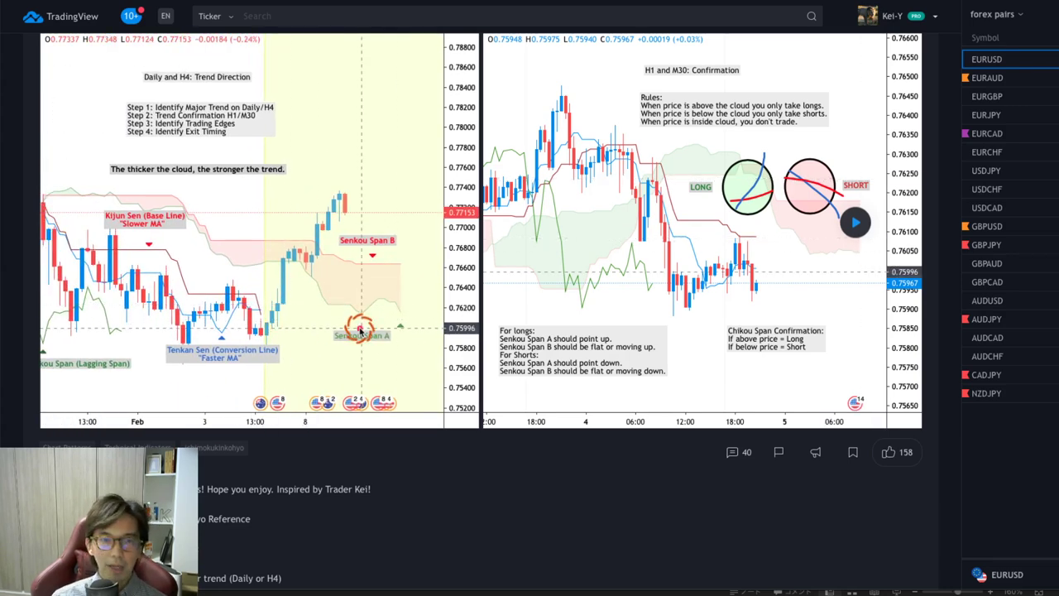
Sketch a W below the recent candles with a rising arrow, erase them, then draw a falling arrow on the future cloud and erase it.
{"action": "mouse_move", "coordinate": [158, 335]}
{"action": "left_mouse_down"}
{"action": "mouse_move", "coordinate": [225, 354]}
{"action": "mouse_move", "coordinate": [249, 376]}
{"action": "mouse_move", "coordinate": [290, 361]}
{"action": "left_mouse_up"}
{"action": "mouse_move", "coordinate": [258, 329]}
{"action": "left_mouse_down"}
{"action": "mouse_move", "coordinate": [308, 263]}
{"action": "mouse_move", "coordinate": [316, 271]}
{"action": "left_mouse_up"}
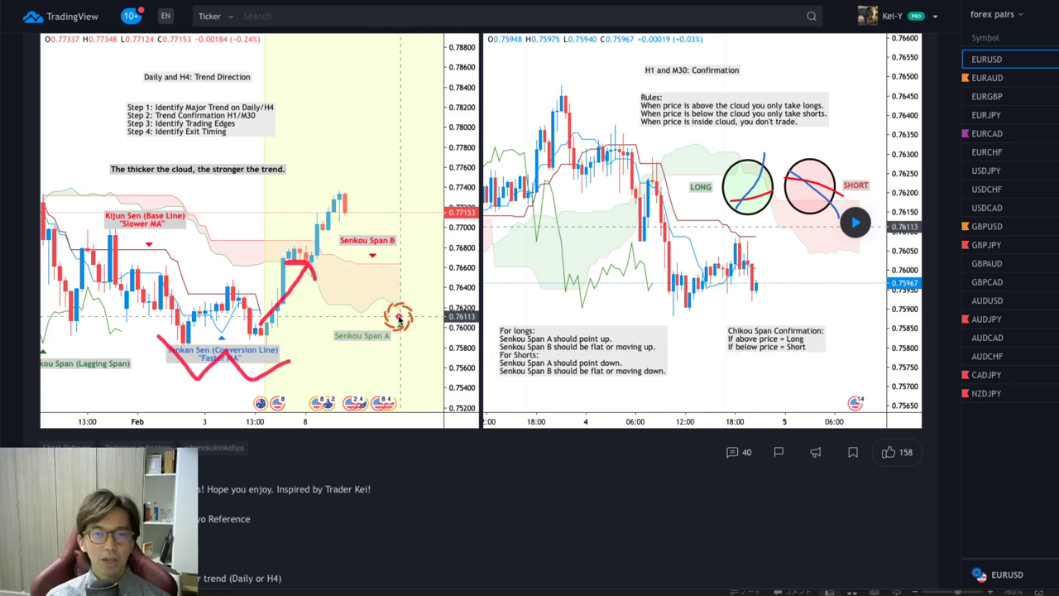
{"action": "key", "text": "e"}
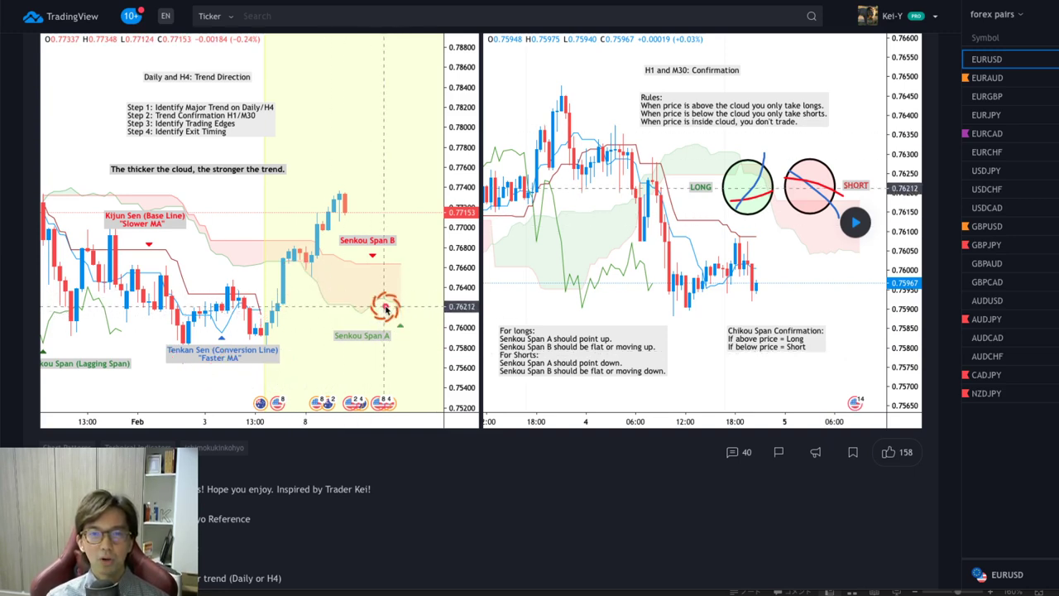
{"action": "left_click_drag", "start_coordinate": [361, 278], "coordinate": [416, 306]}
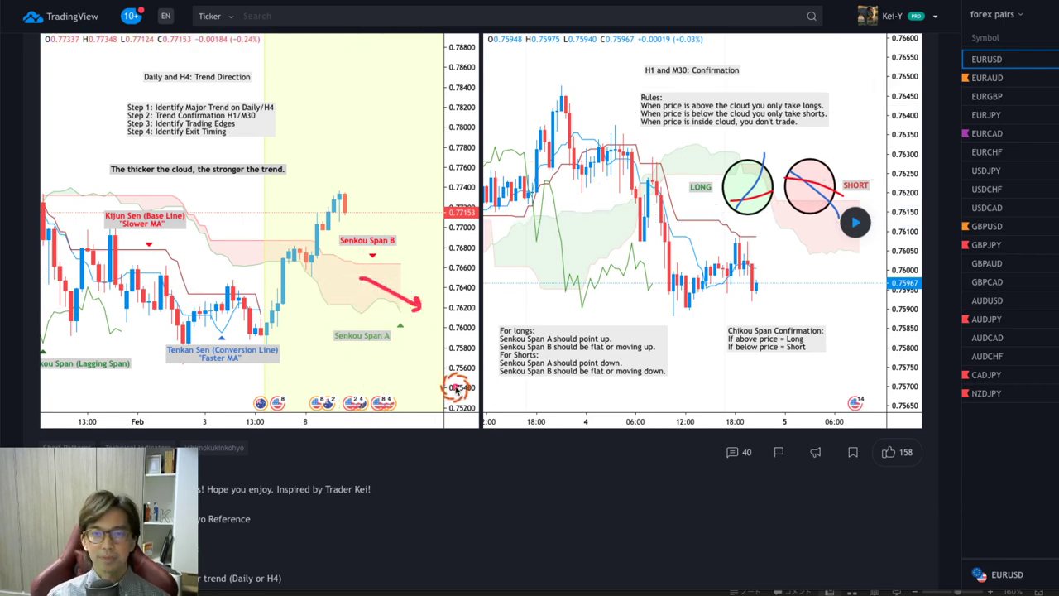
{"action": "key", "text": "e"}
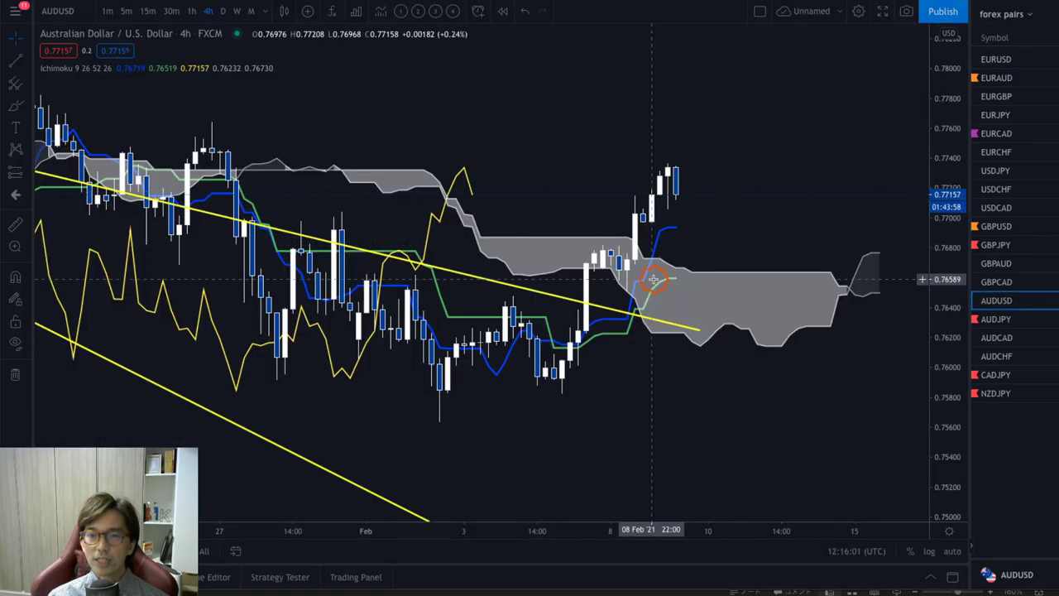
On the AUDUSD 4h chart, draw flat arrows above and below the future cloud and circle the green base line's end and the lagging span.
{"action": "left_click_drag", "start_coordinate": [632, 425], "coordinate": [543, 421]}
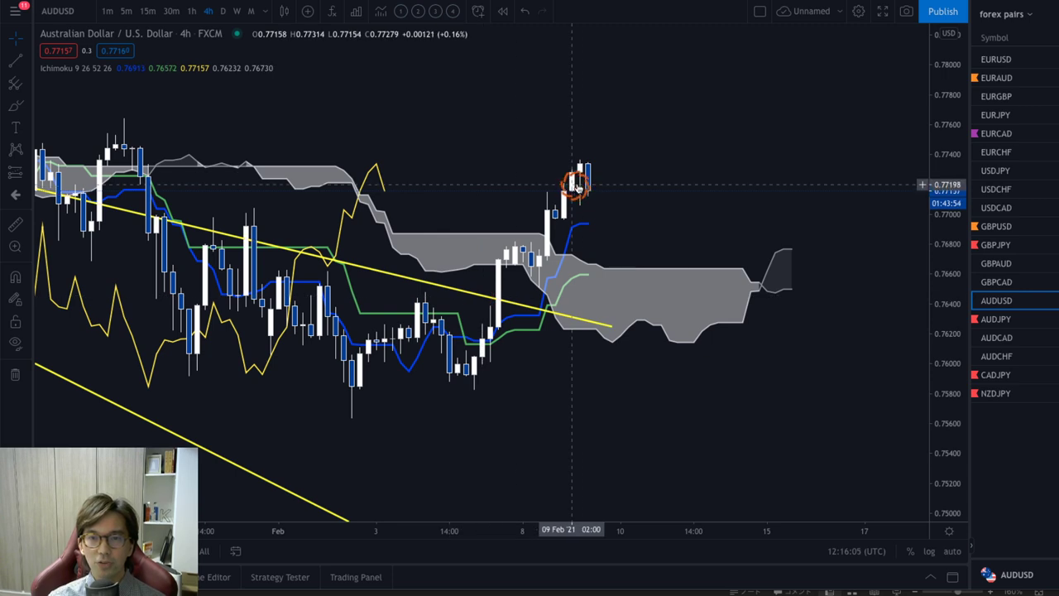
{"action": "left_click_drag", "start_coordinate": [739, 213], "coordinate": [704, 211]}
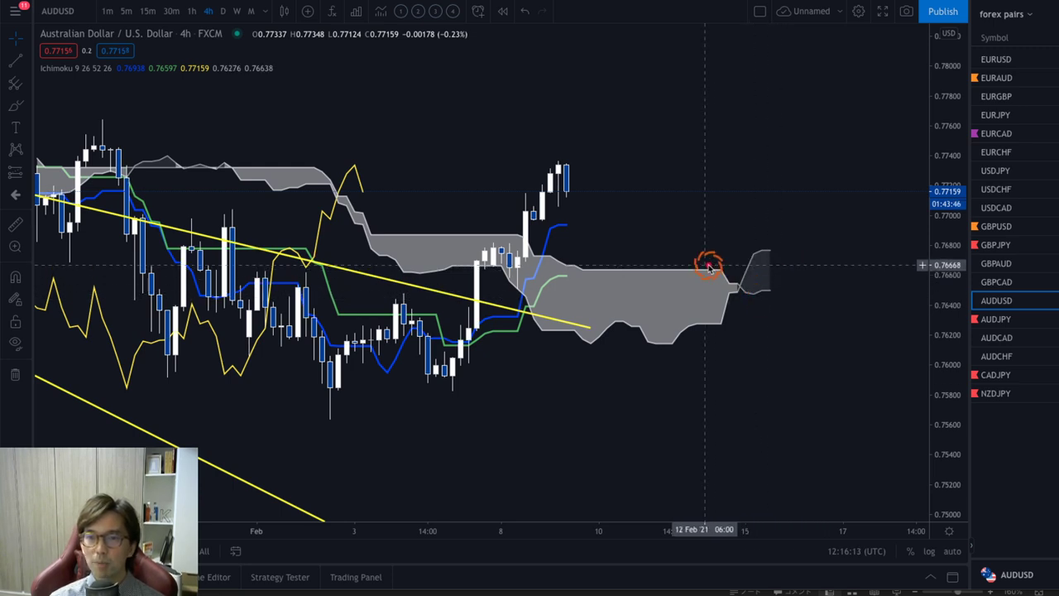
{"action": "left_click_drag", "start_coordinate": [755, 231], "coordinate": [784, 234]}
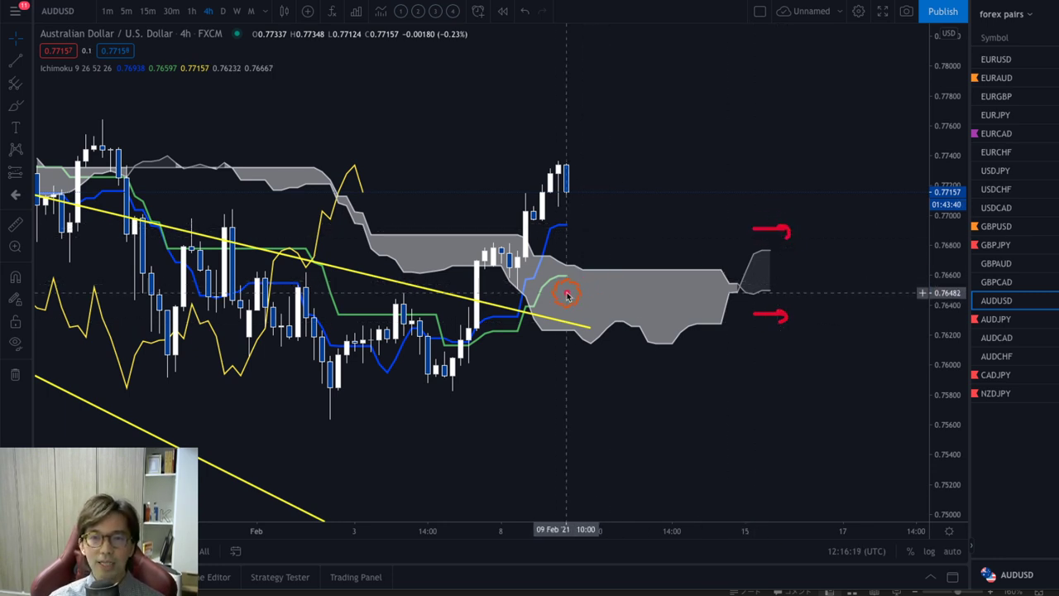
{"action": "left_click_drag", "start_coordinate": [569, 265], "coordinate": [581, 281]}
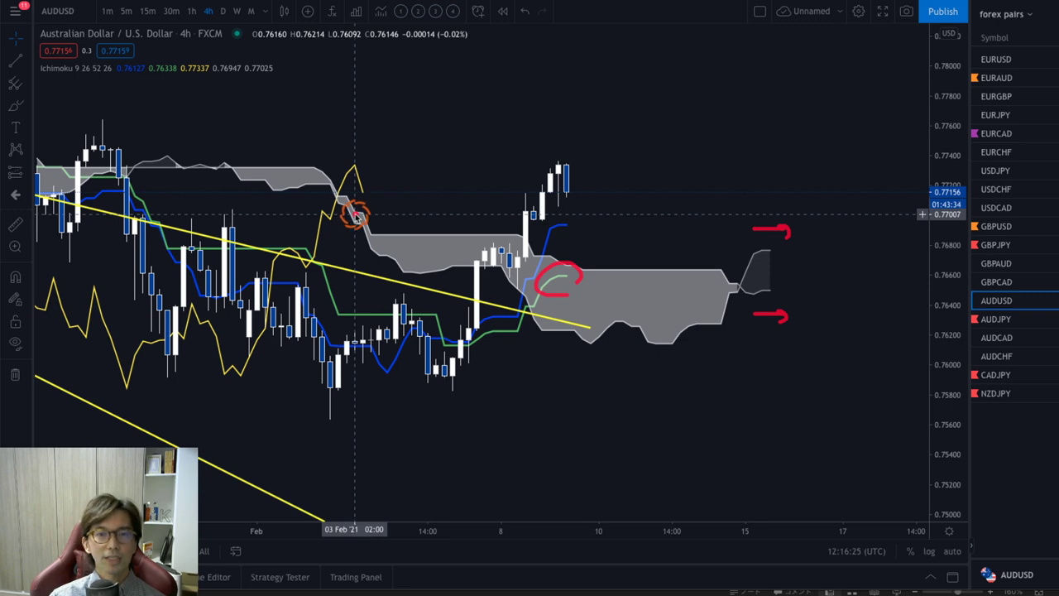
{"action": "mouse_move", "coordinate": [352, 213]}
{"action": "left_mouse_down"}
{"action": "mouse_move", "coordinate": [351, 148]}
{"action": "mouse_move", "coordinate": [374, 198]}
{"action": "left_mouse_up"}
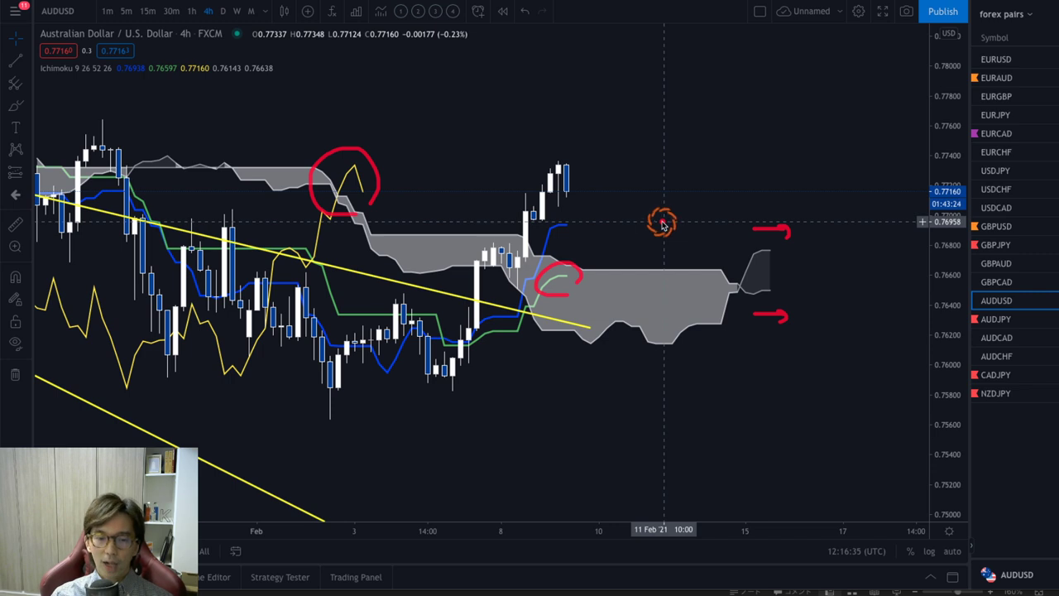
Draw rising arrows from the future cloud and base line, add four rising strokes beside the latest candle, and clear all marks.
{"action": "mouse_move", "coordinate": [777, 278]}
{"action": "left_mouse_down"}
{"action": "mouse_move", "coordinate": [839, 241]}
{"action": "mouse_move", "coordinate": [832, 253]}
{"action": "left_mouse_up"}
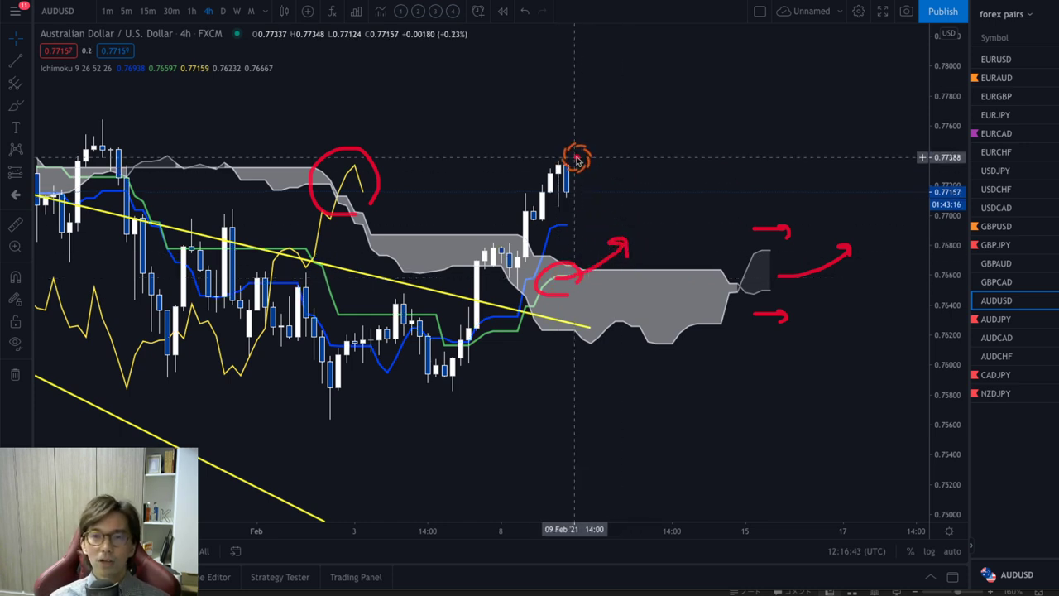
{"action": "left_click_drag", "start_coordinate": [577, 172], "coordinate": [613, 142]}
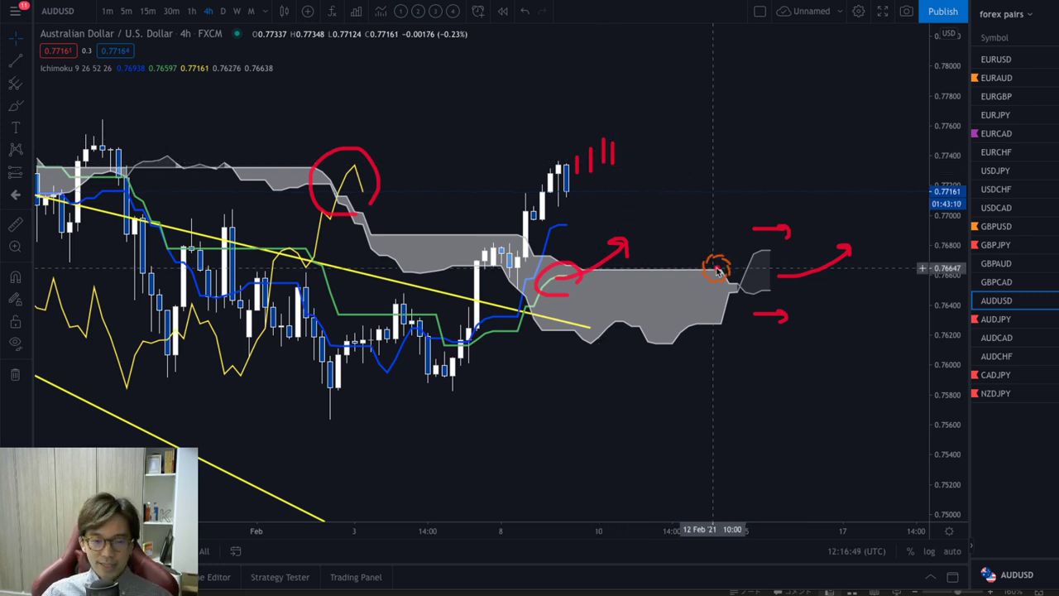
{"action": "key", "text": "e"}
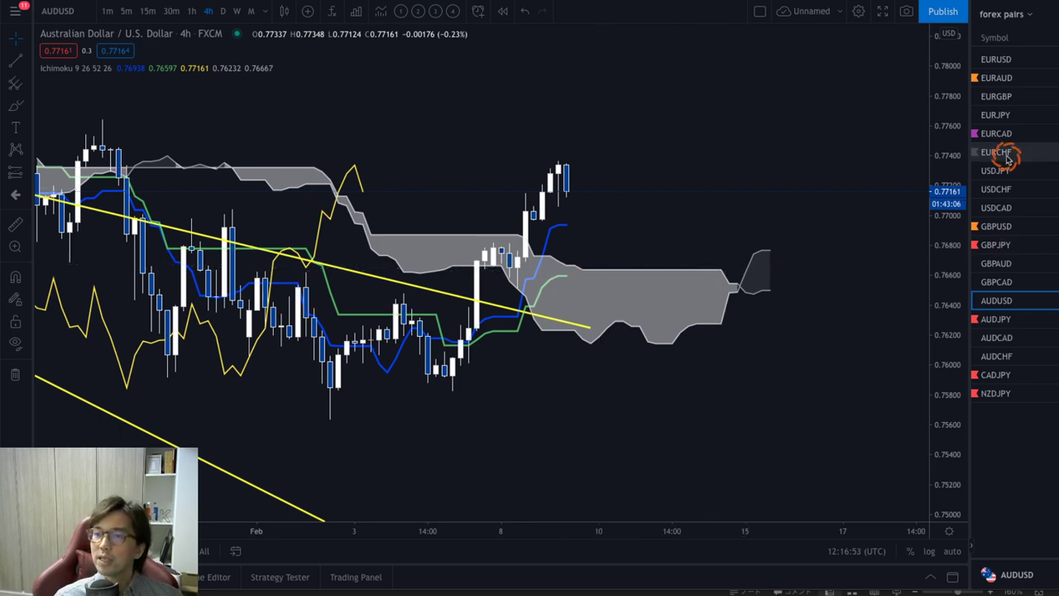
Show the EURUSD chart on the daily timeframe and compress its price scale to fit the candles and cloud.
{"action": "left_click", "coordinate": [1007, 64]}
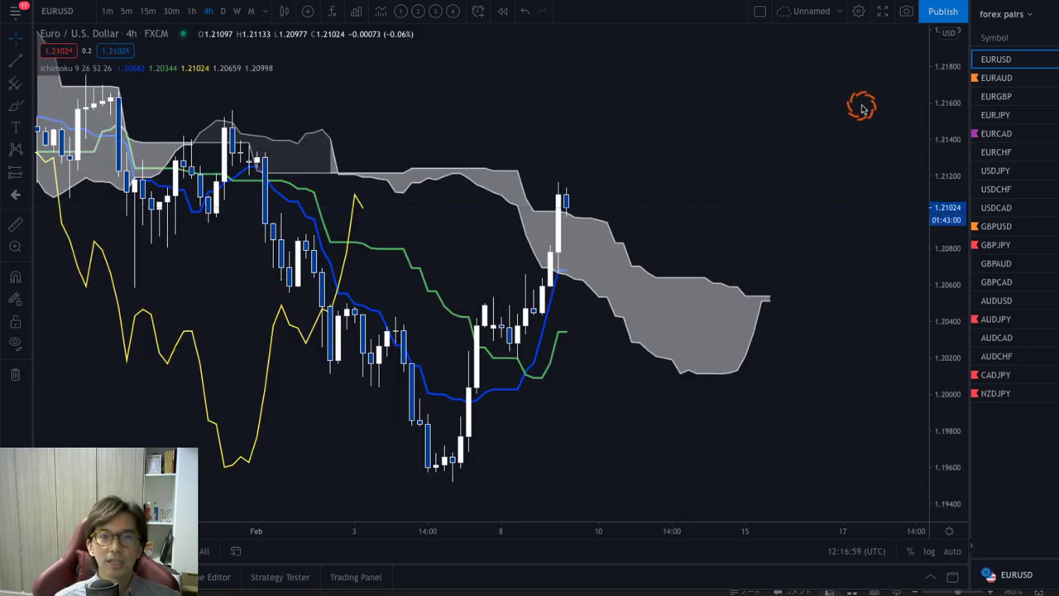
{"action": "left_click", "coordinate": [222, 10]}
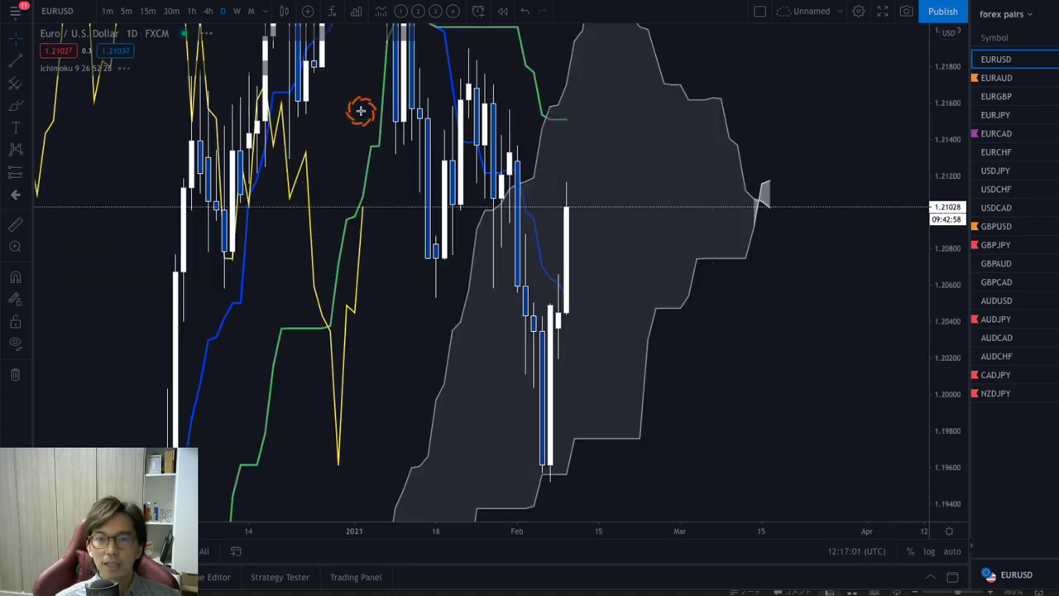
{"action": "left_click_drag", "start_coordinate": [955, 95], "coordinate": [940, 372]}
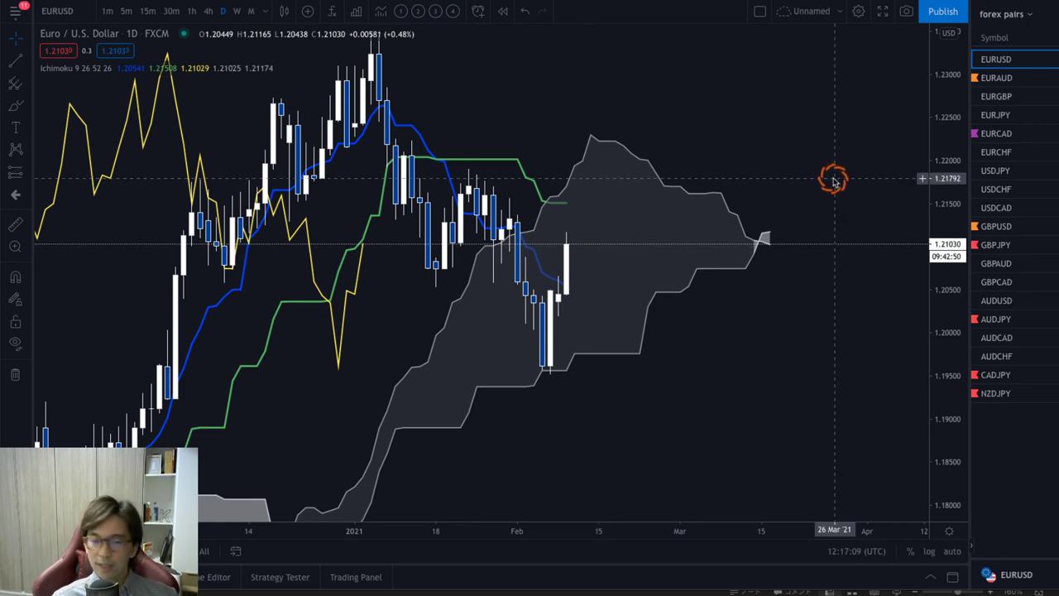
On the EURAUD daily chart, line and circle the cloud's lower-edge drop, draw a falling arrow at the conversion and base lines, and circle the lagging span's end.
{"action": "key", "text": "Down"}
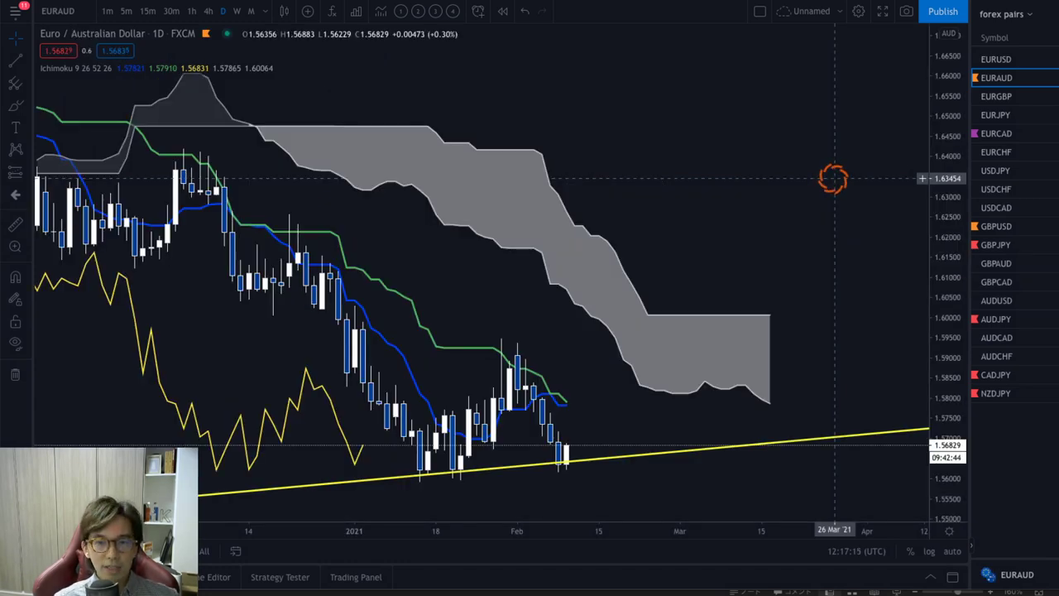
{"action": "left_click_drag", "start_coordinate": [833, 178], "coordinate": [810, 217]}
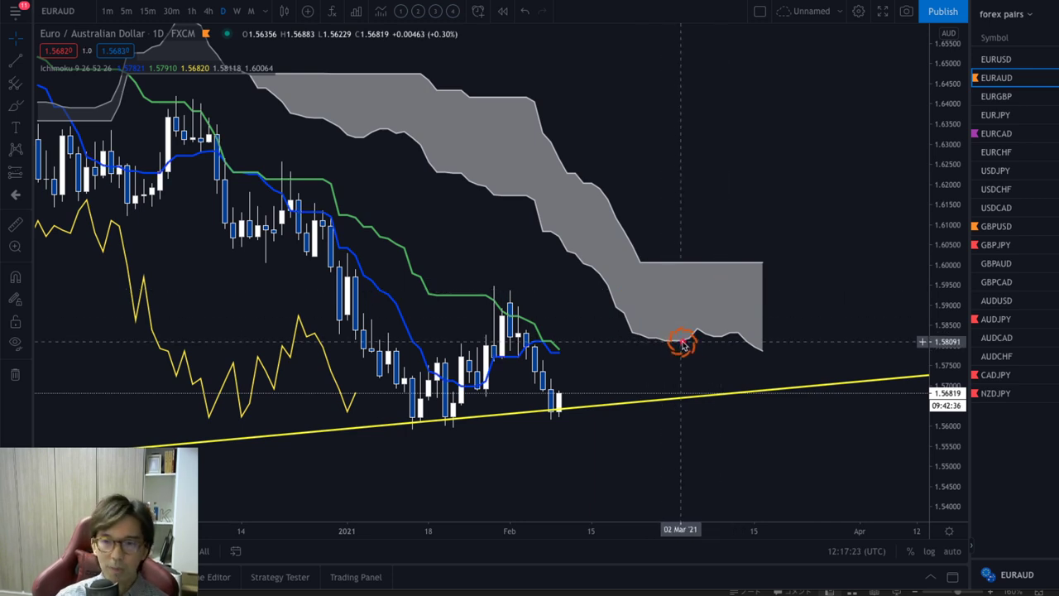
{"action": "left_click_drag", "start_coordinate": [624, 341], "coordinate": [786, 344]}
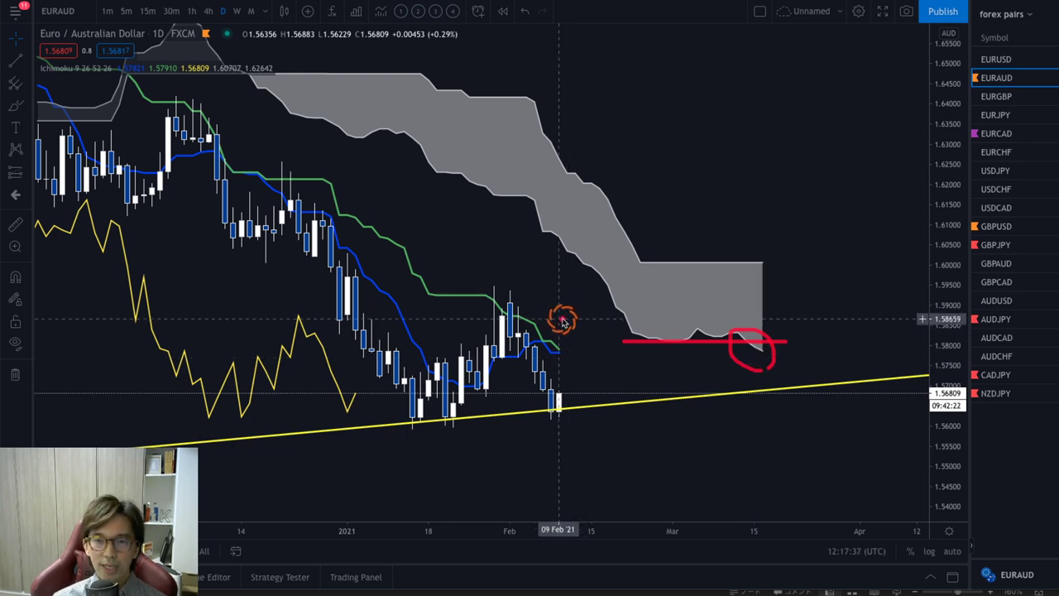
{"action": "left_click_drag", "start_coordinate": [559, 321], "coordinate": [579, 344]}
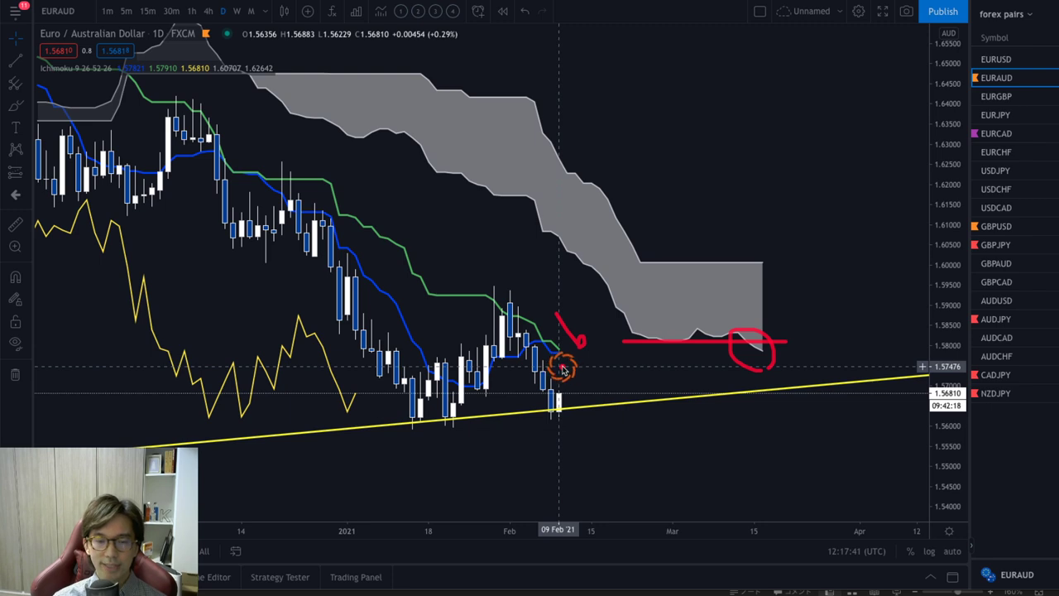
{"action": "mouse_move", "coordinate": [345, 420]}
{"action": "left_mouse_down"}
{"action": "mouse_move", "coordinate": [331, 417]}
{"action": "mouse_move", "coordinate": [369, 426]}
{"action": "left_mouse_up"}
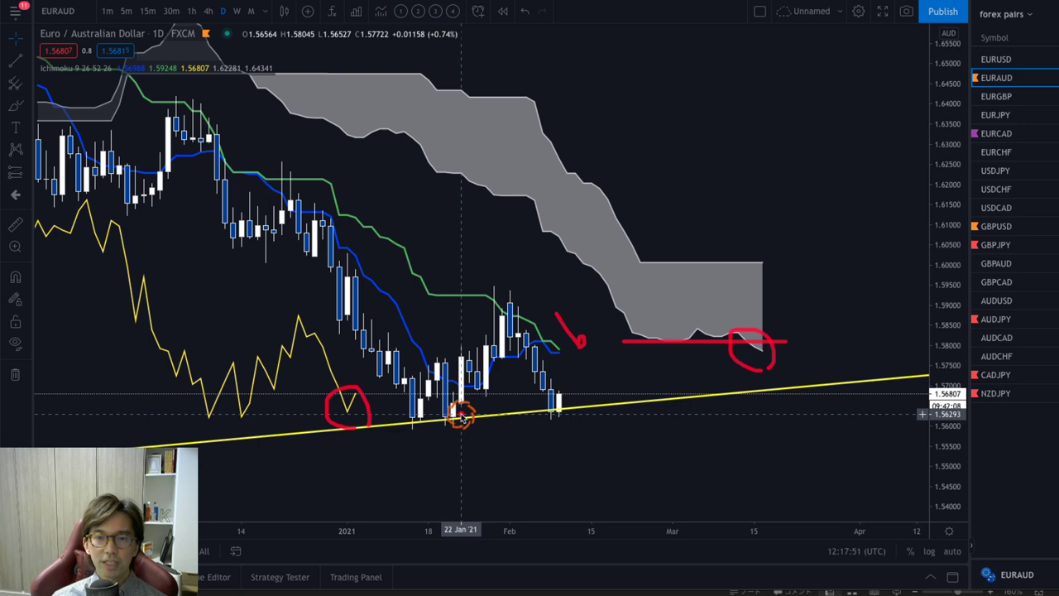
Trace the rising support trendline under the EURAUD candles, draw a stepped falling arrow from the latest candle through it, and clear all marks.
{"action": "mouse_move", "coordinate": [293, 431]}
{"action": "left_mouse_down"}
{"action": "mouse_move", "coordinate": [621, 421]}
{"action": "mouse_move", "coordinate": [699, 396]}
{"action": "left_mouse_up"}
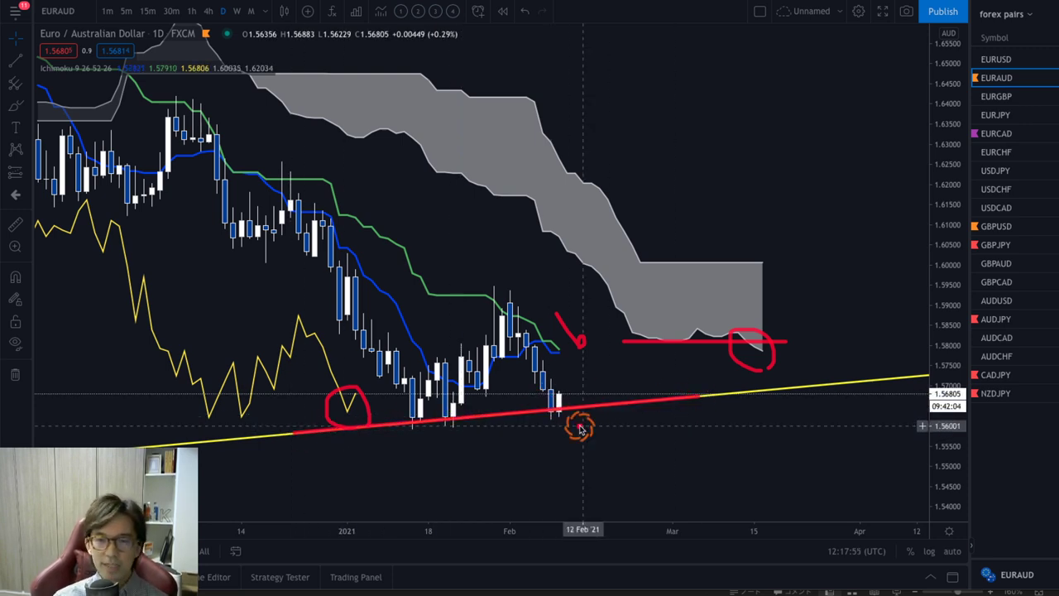
{"action": "mouse_move", "coordinate": [576, 428]}
{"action": "left_mouse_down"}
{"action": "mouse_move", "coordinate": [591, 422]}
{"action": "mouse_move", "coordinate": [624, 461]}
{"action": "left_mouse_up"}
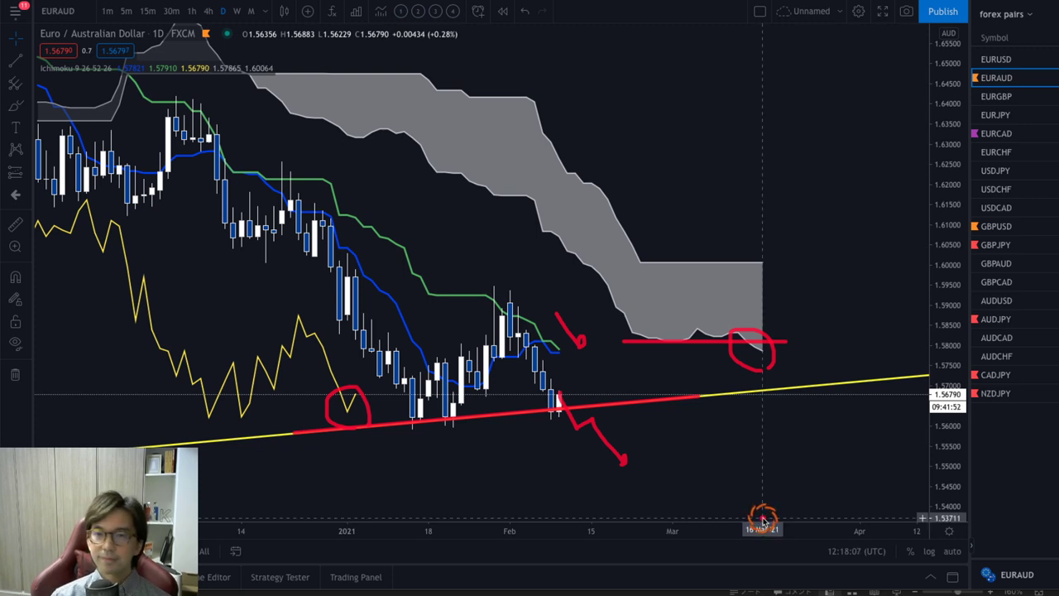
{"action": "key", "text": "Escape"}
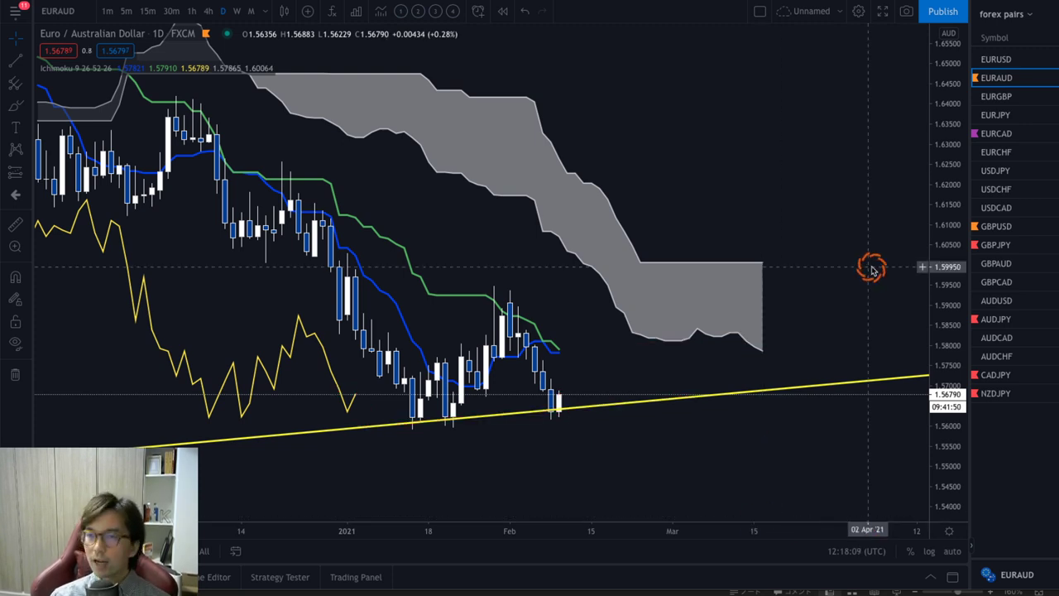
Switch to the EURGBP daily chart and delete the horizontal line at 0.89126.
{"action": "key", "text": "Down"}
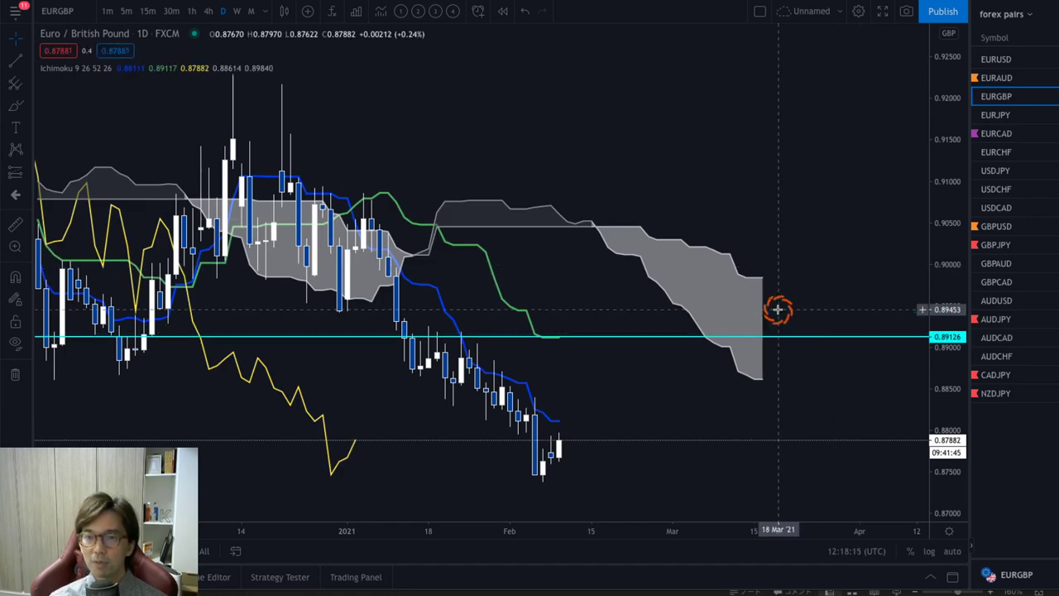
{"action": "left_click", "coordinate": [746, 339]}
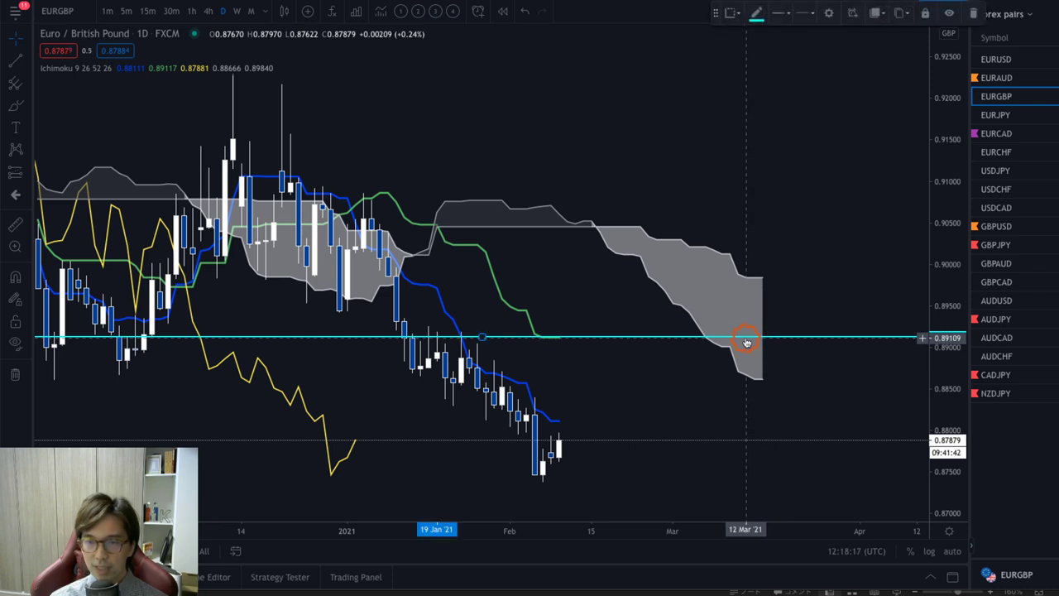
{"action": "key", "text": "Delete"}
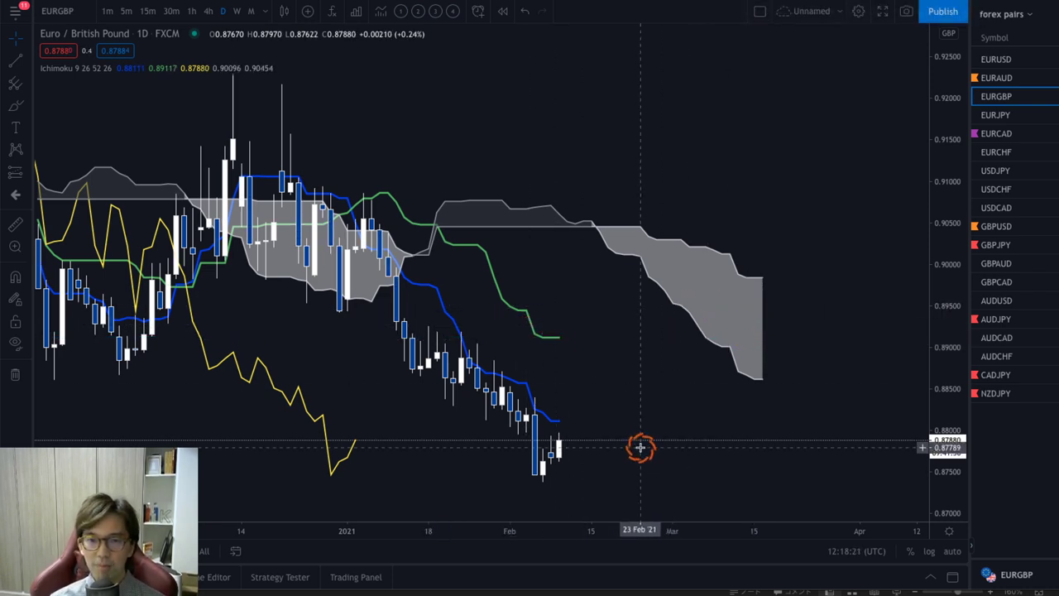
Draw a rising arrow from the latest EURGBP candles up toward the base line's level, and clear it.
{"action": "mouse_move", "coordinate": [526, 451]}
{"action": "left_mouse_down"}
{"action": "mouse_move", "coordinate": [550, 451]}
{"action": "mouse_move", "coordinate": [605, 359]}
{"action": "mouse_move", "coordinate": [598, 342]}
{"action": "mouse_move", "coordinate": [622, 364]}
{"action": "left_mouse_up"}
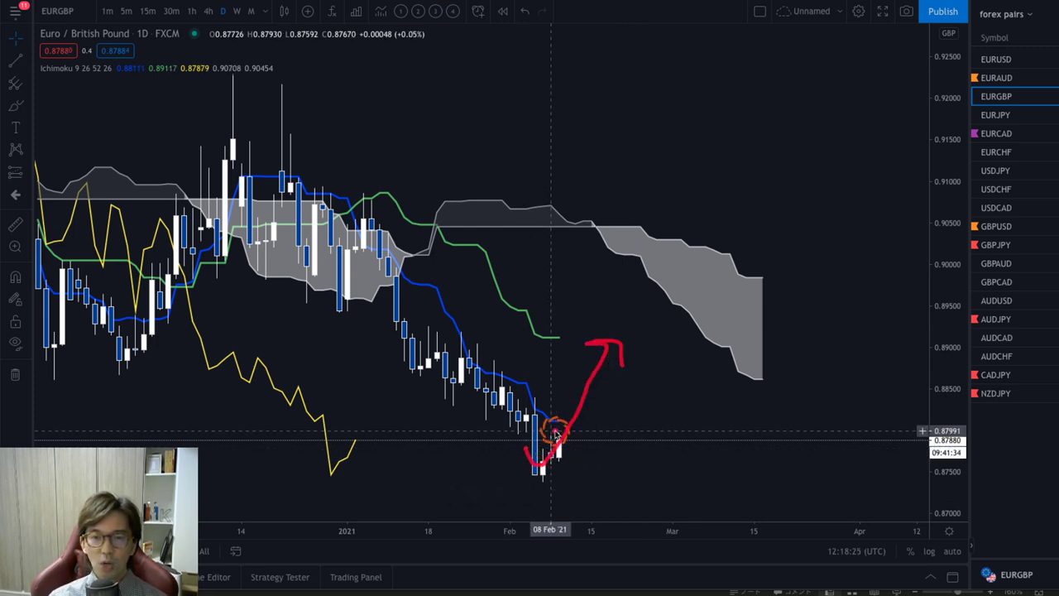
{"action": "key", "text": "Escape"}
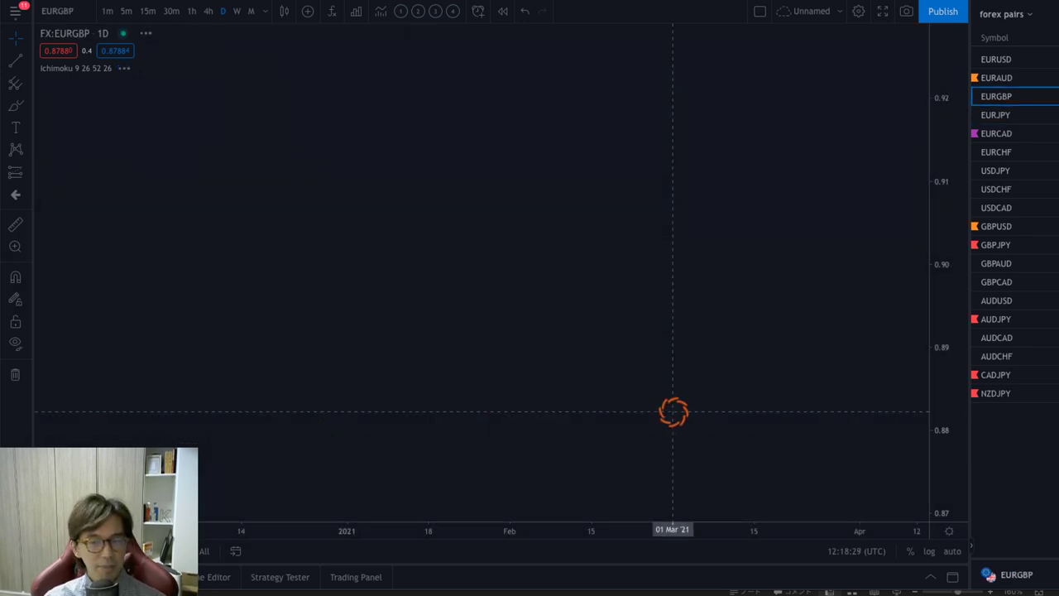
Step past EURJPY to the EURCAD daily chart, widen its candles and reposition the chart to show the full future cloud.
{"action": "key", "text": "Down"}
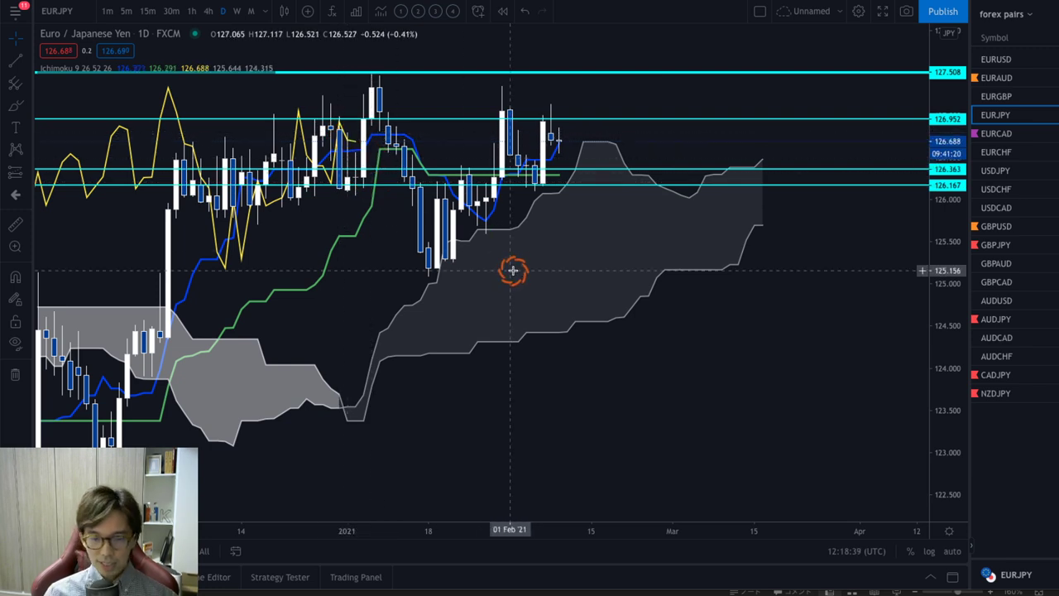
{"action": "key", "text": "Down"}
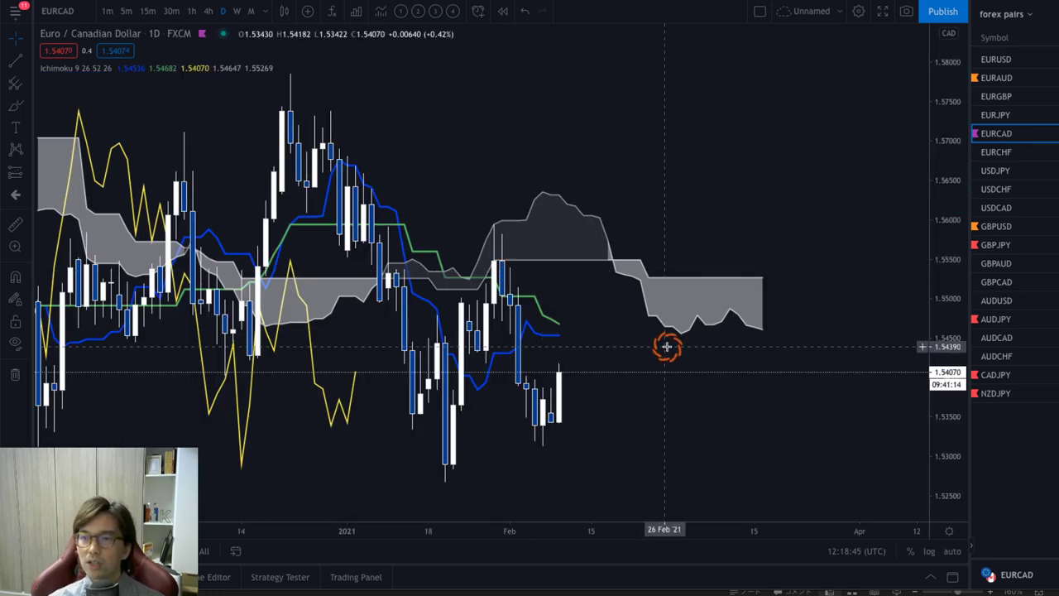
{"action": "left_click_drag", "start_coordinate": [708, 528], "coordinate": [637, 530]}
{"action": "left_click_drag", "start_coordinate": [596, 472], "coordinate": [760, 474]}
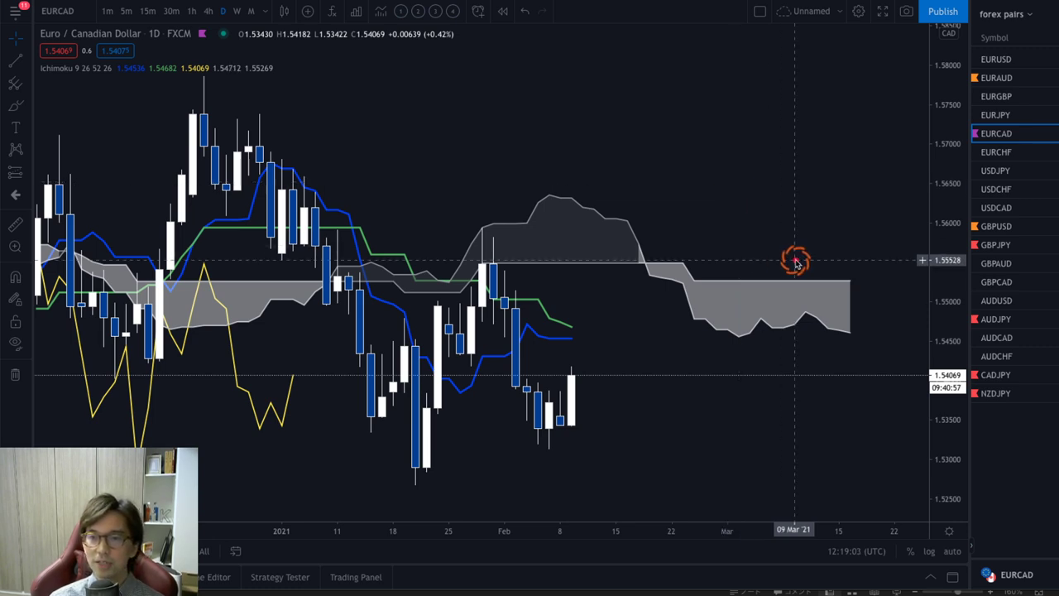
Draw a slightly rising arrow above the EURCAD cloud's flat upper edge, and mark the lower edge's end with a falling arrow and a circle.
{"action": "left_click_drag", "start_coordinate": [704, 268], "coordinate": [839, 259]}
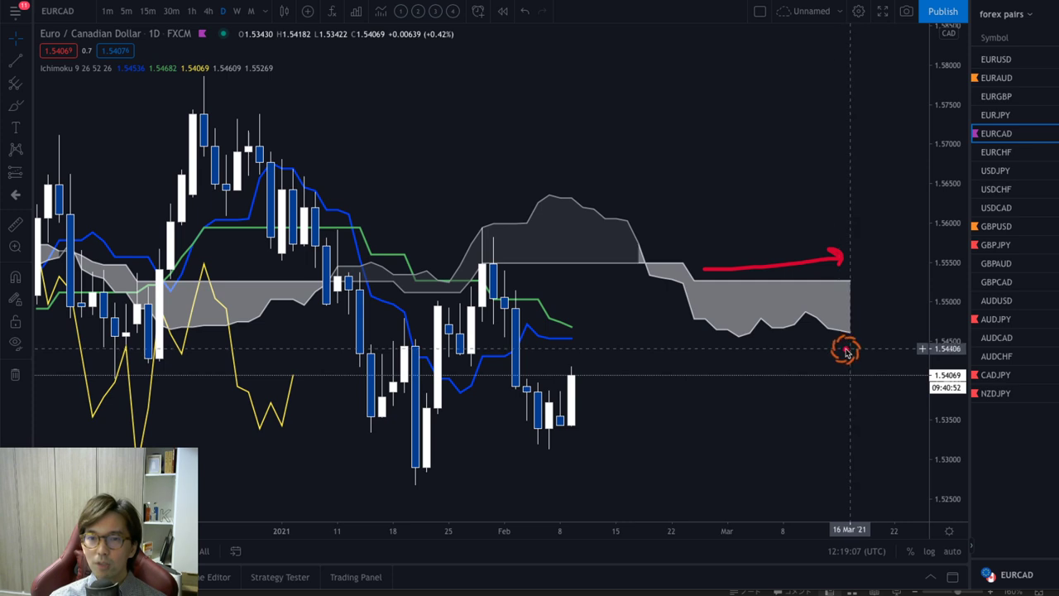
{"action": "mouse_move", "coordinate": [829, 309]}
{"action": "left_mouse_down"}
{"action": "mouse_move", "coordinate": [880, 329]}
{"action": "mouse_move", "coordinate": [835, 352]}
{"action": "mouse_move", "coordinate": [824, 323]}
{"action": "mouse_move", "coordinate": [858, 349]}
{"action": "left_mouse_up"}
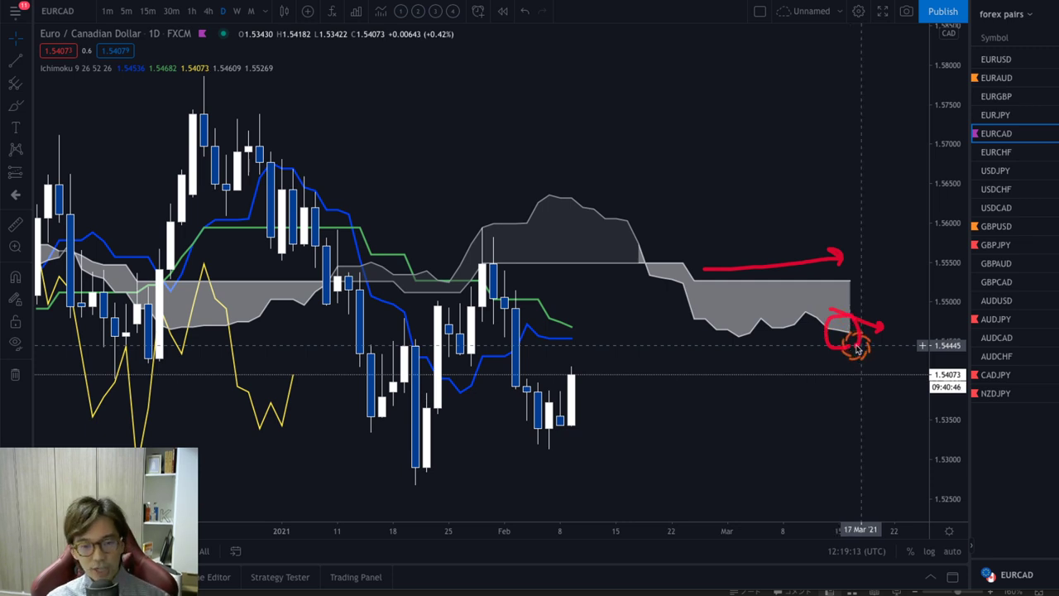
Draw a short falling arrow above the end of the EURCAD base line, and clear all the freehand marks.
{"action": "mouse_move", "coordinate": [552, 296]}
{"action": "left_mouse_down"}
{"action": "mouse_move", "coordinate": [589, 325]}
{"action": "mouse_move", "coordinate": [597, 317]}
{"action": "left_mouse_up"}
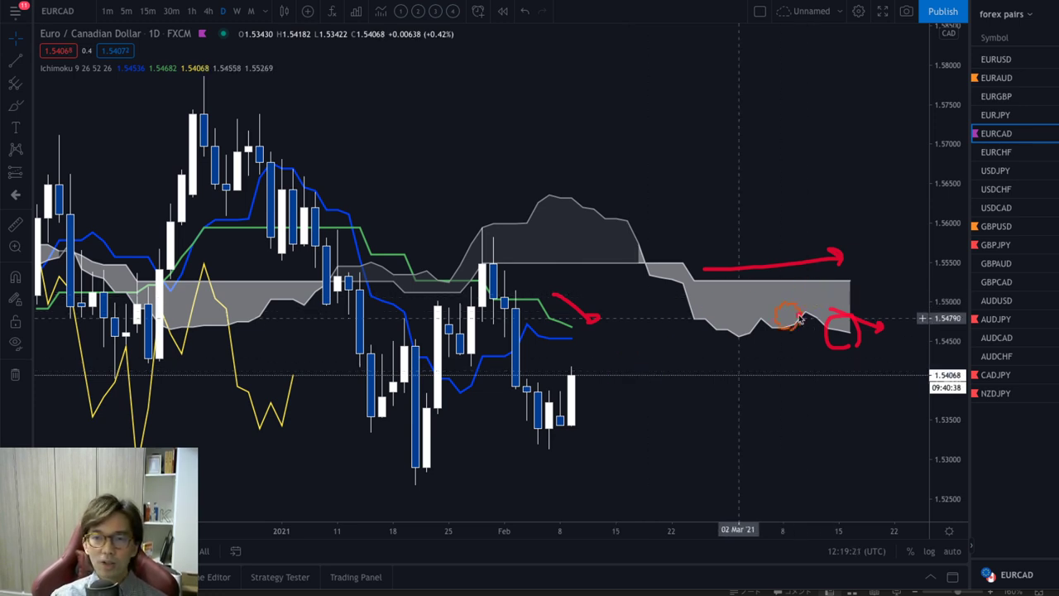
{"action": "key", "text": "Escape"}
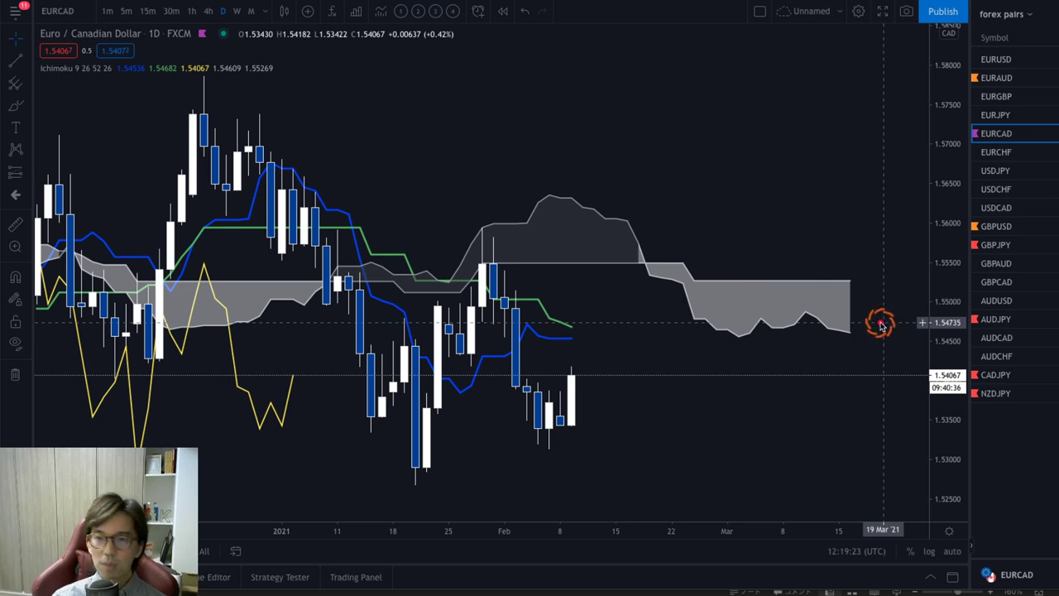
Underline the lower edge of the EURCAD future cloud with a nearly flat line, and draw a falling arrow from the cloud's end.
{"action": "left_click_drag", "start_coordinate": [707, 339], "coordinate": [898, 342]}
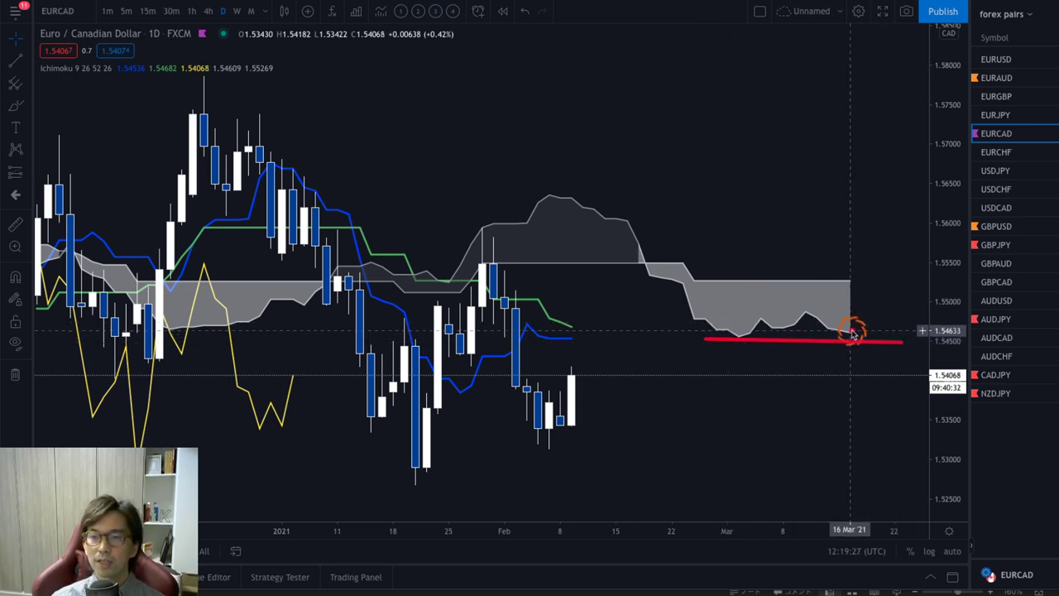
{"action": "left_click_drag", "start_coordinate": [842, 329], "coordinate": [877, 366]}
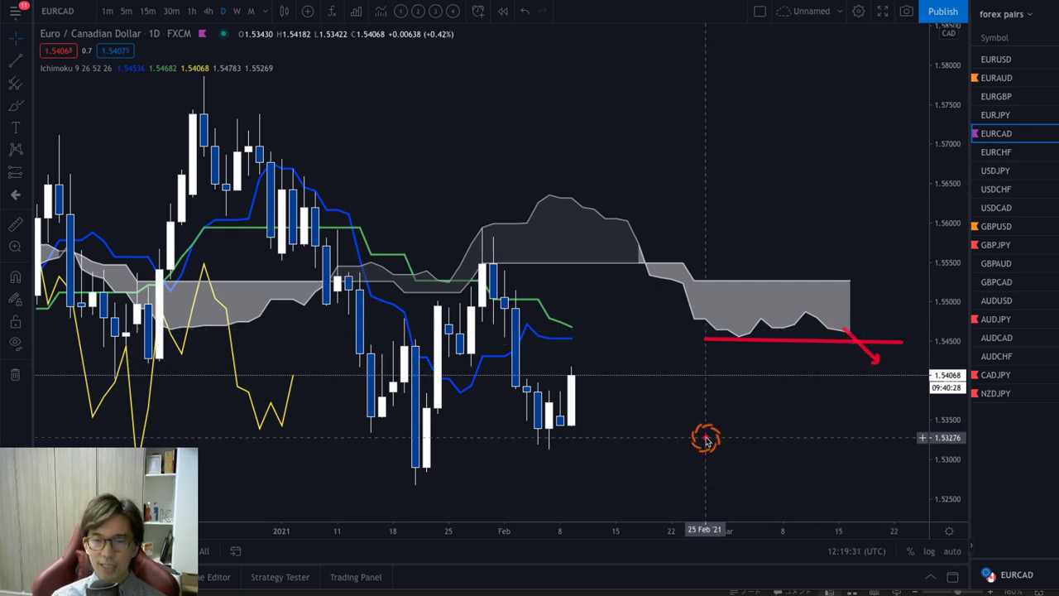
Sketch descending candles with a falling arrow after the latest candle, mark the lagging span's matching fall and the January low, and clear the marks.
{"action": "left_click_drag", "start_coordinate": [599, 396], "coordinate": [626, 439]}
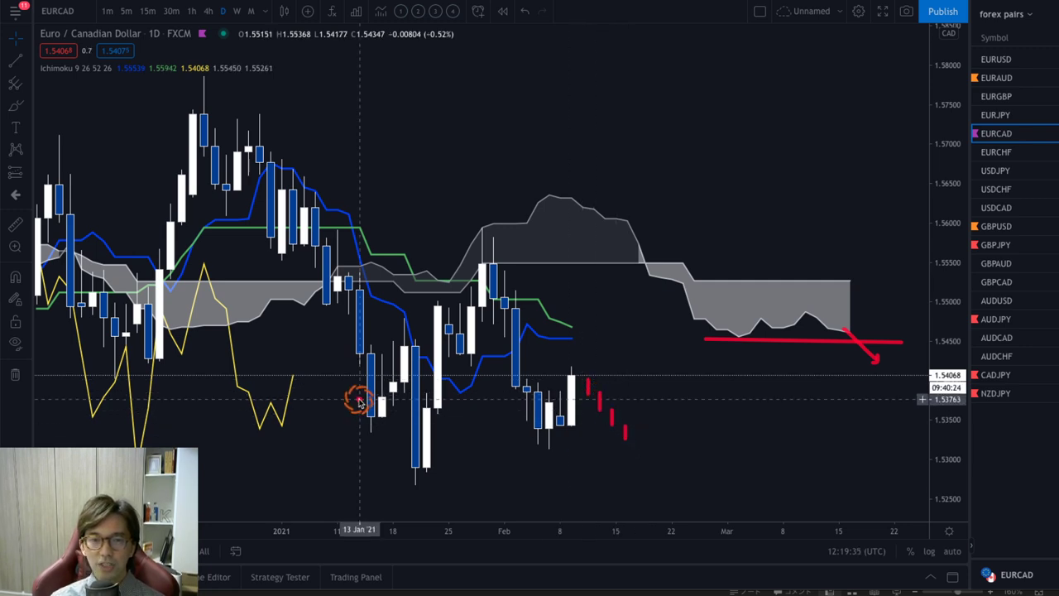
{"action": "left_click_drag", "start_coordinate": [295, 377], "coordinate": [356, 463]}
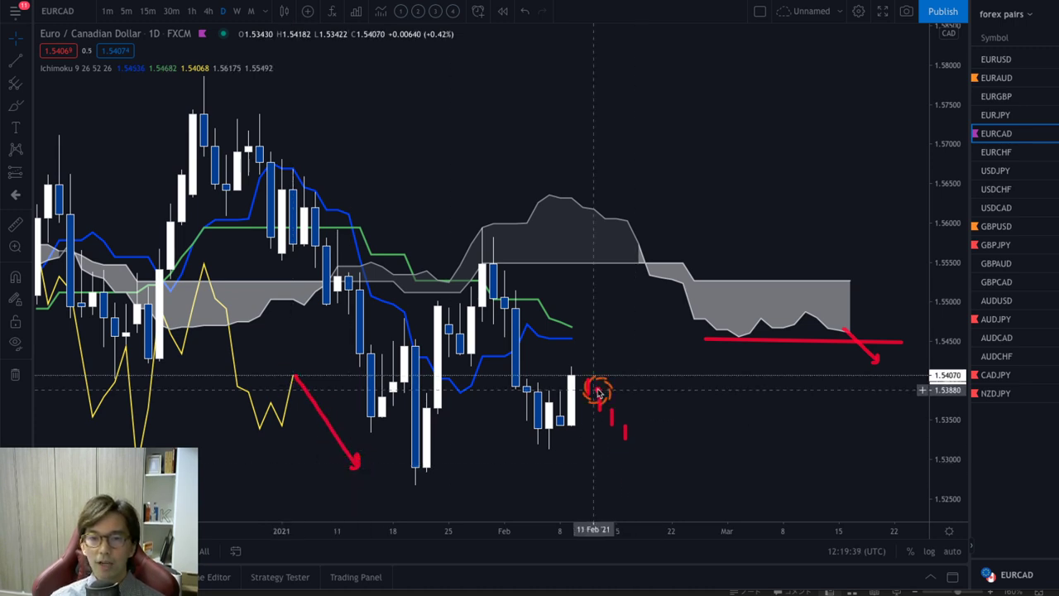
{"action": "left_click_drag", "start_coordinate": [587, 382], "coordinate": [647, 451]}
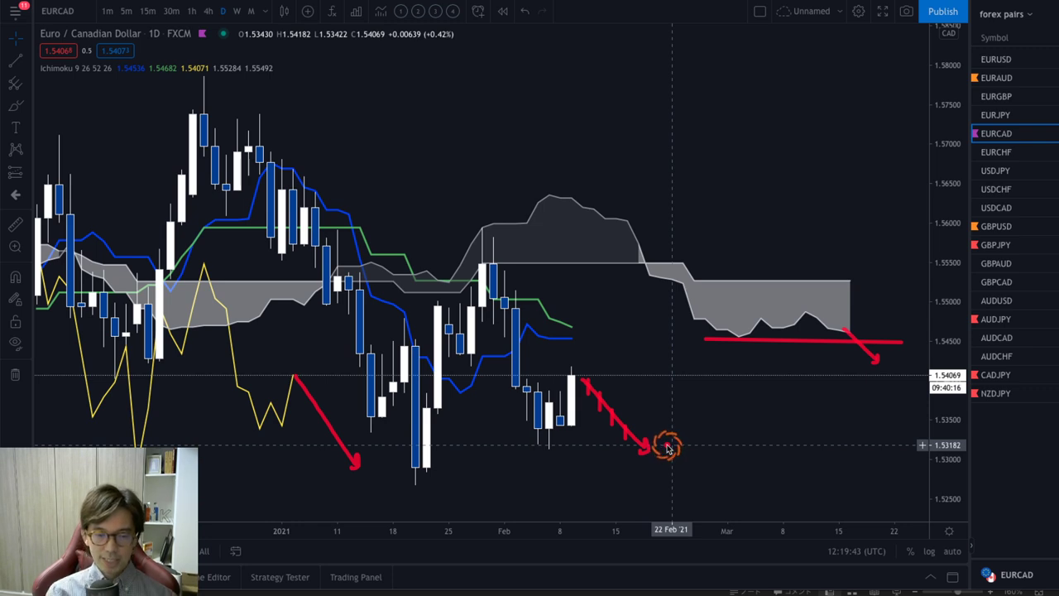
{"action": "left_click_drag", "start_coordinate": [374, 478], "coordinate": [728, 492]}
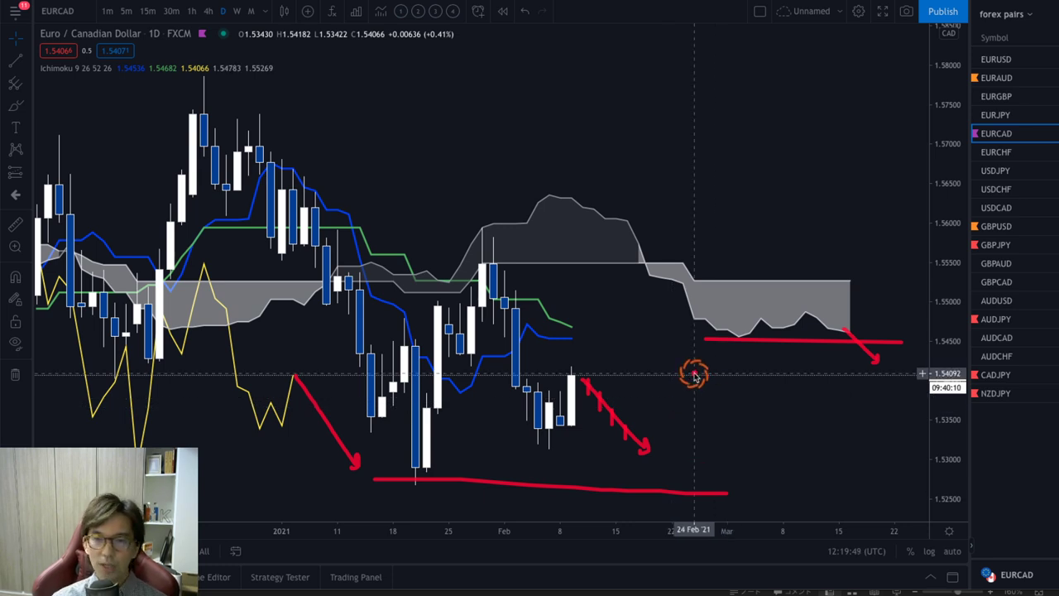
{"action": "key", "text": "ctrl+alt+h"}
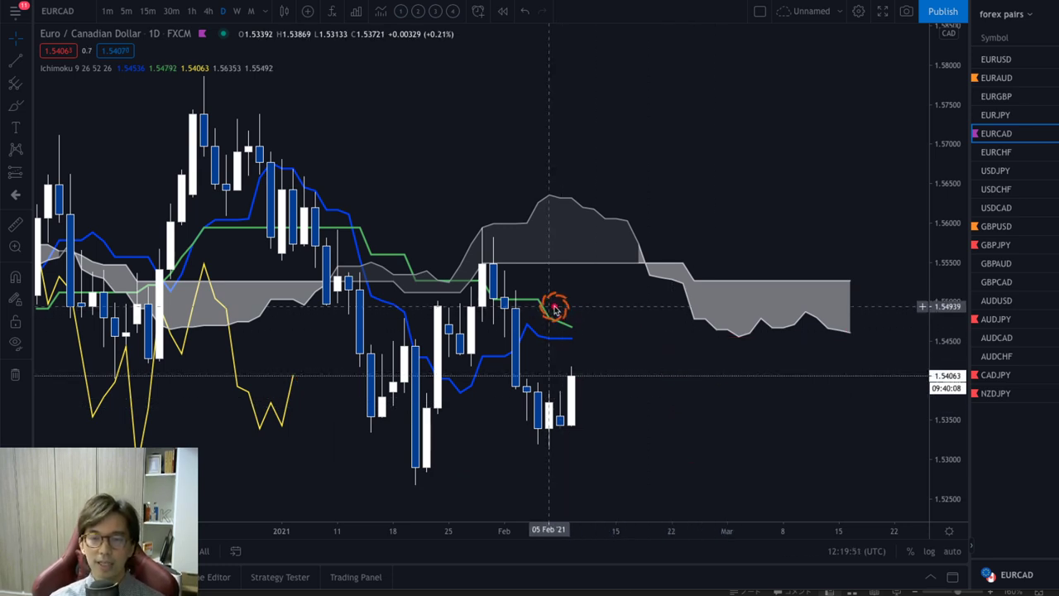
Mark the base line and lower cloud edge with falling arrows, sketch a price path rising through the cloud and turning down, and clear everything.
{"action": "left_click_drag", "start_coordinate": [548, 295], "coordinate": [612, 334]}
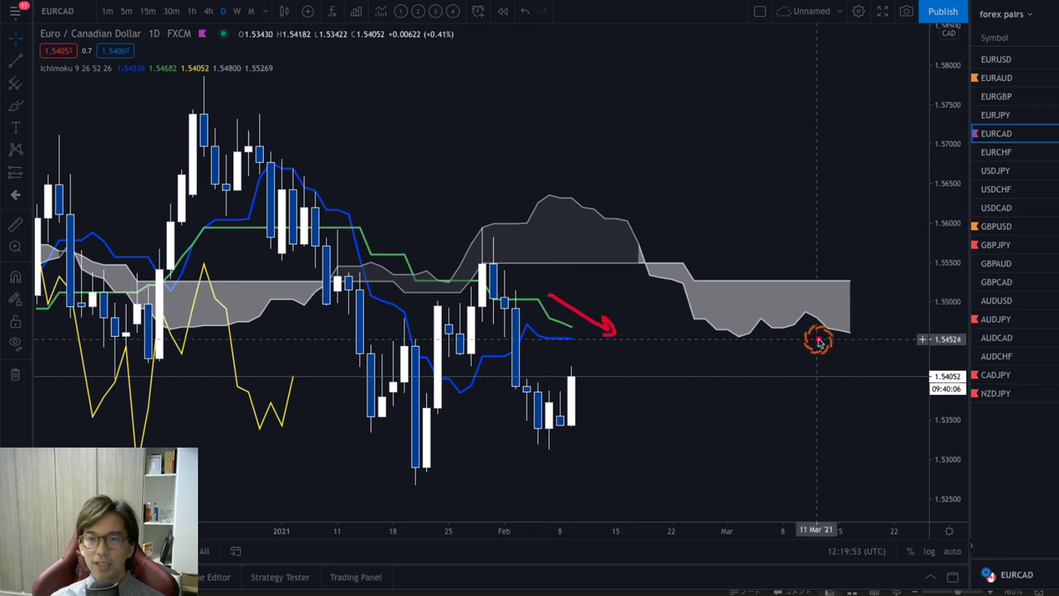
{"action": "left_click_drag", "start_coordinate": [839, 310], "coordinate": [875, 321]}
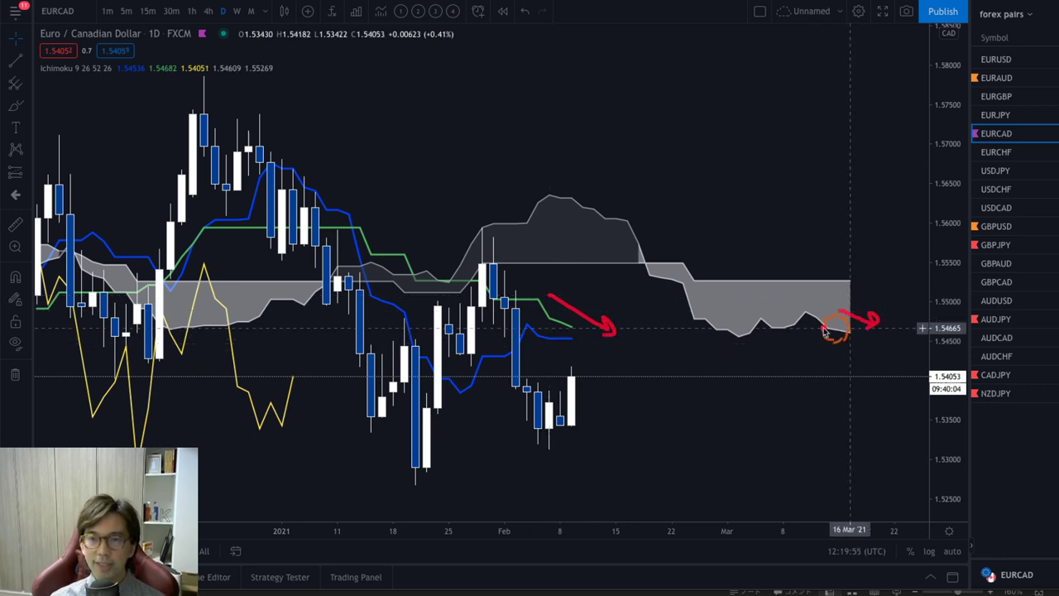
{"action": "mouse_move", "coordinate": [573, 395]}
{"action": "left_mouse_down"}
{"action": "mouse_move", "coordinate": [614, 354]}
{"action": "mouse_move", "coordinate": [609, 343]}
{"action": "mouse_move", "coordinate": [626, 354]}
{"action": "mouse_move", "coordinate": [674, 262]}
{"action": "mouse_move", "coordinate": [682, 285]}
{"action": "mouse_move", "coordinate": [683, 215]}
{"action": "mouse_move", "coordinate": [718, 256]}
{"action": "mouse_move", "coordinate": [703, 213]}
{"action": "mouse_move", "coordinate": [822, 207]}
{"action": "mouse_move", "coordinate": [855, 244]}
{"action": "mouse_move", "coordinate": [848, 249]}
{"action": "left_mouse_up"}
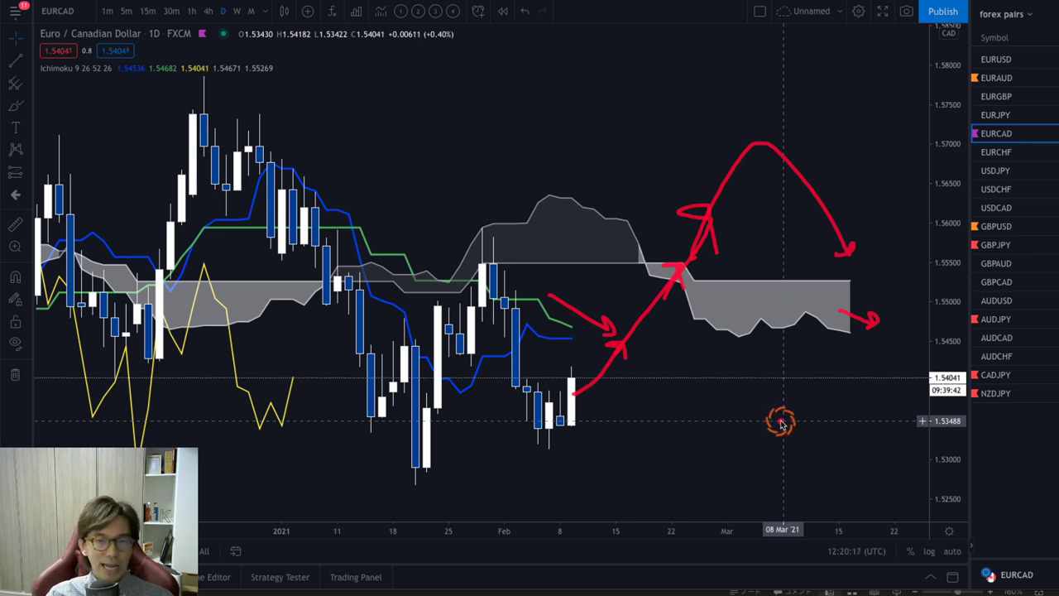
{"action": "key", "text": "Escape"}
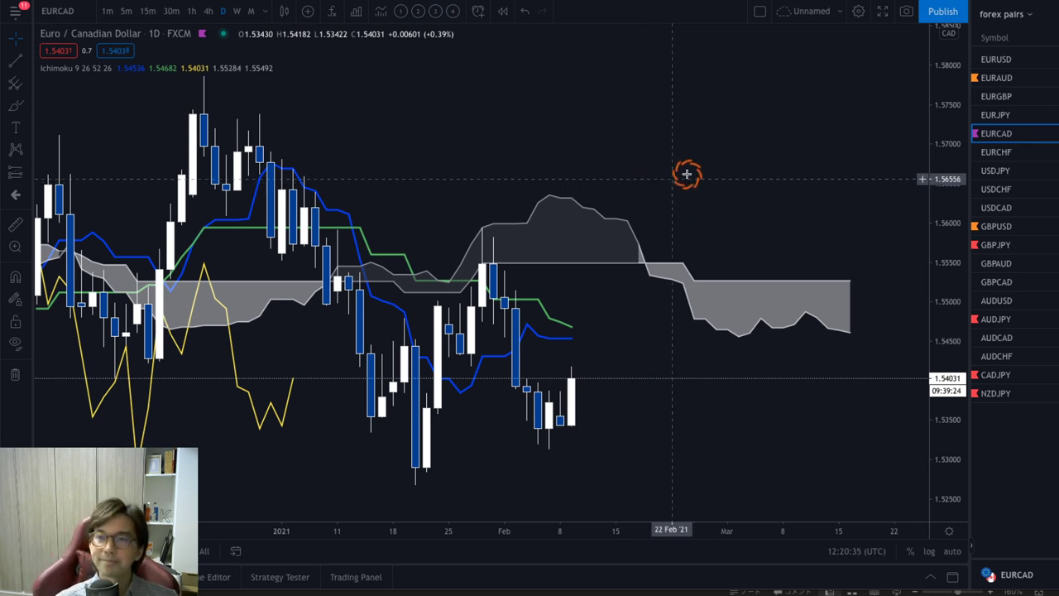
Switch to the YouTube channel page, look through its home content, and bring up the presentation's welcome slide with services and weekly program guide.
{"action": "key", "text": "ctrl+Tab"}
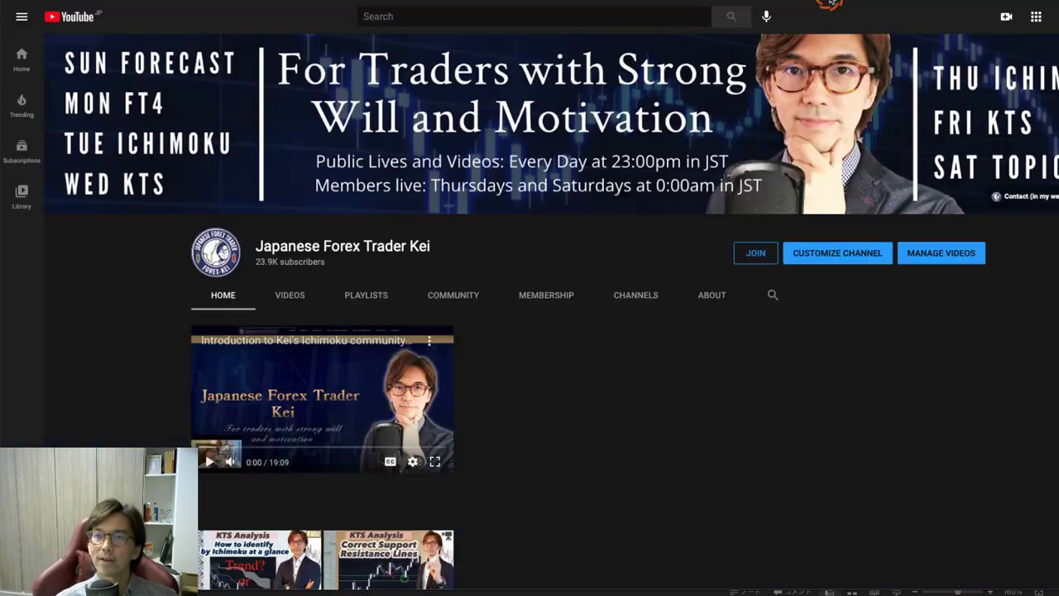
{"action": "scroll", "coordinate": [152, 427], "scroll_direction": "down", "scroll_amount": 3}
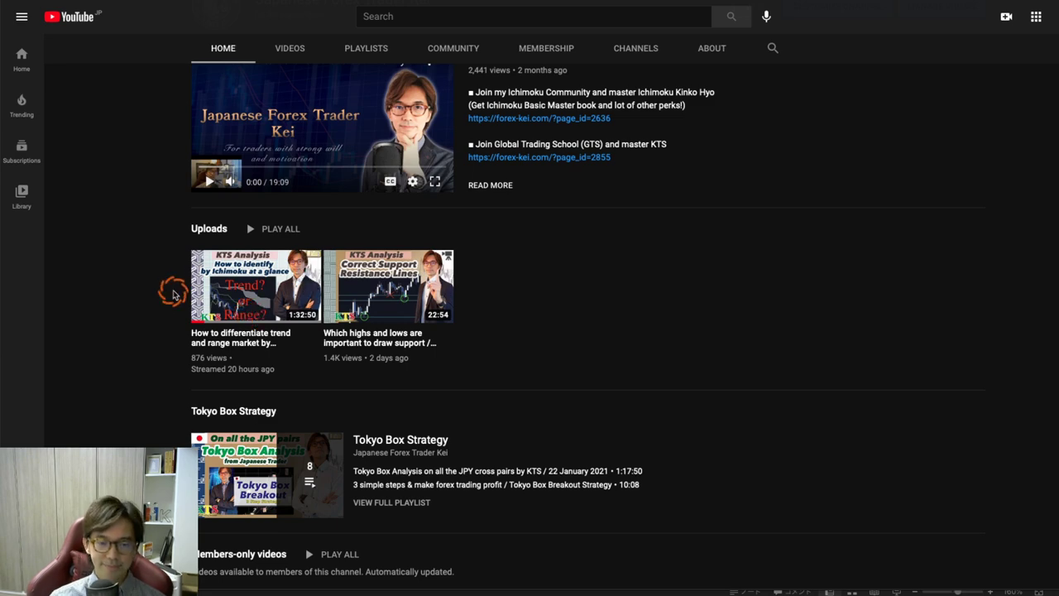
{"action": "scroll", "coordinate": [657, 309], "scroll_direction": "up", "scroll_amount": 3}
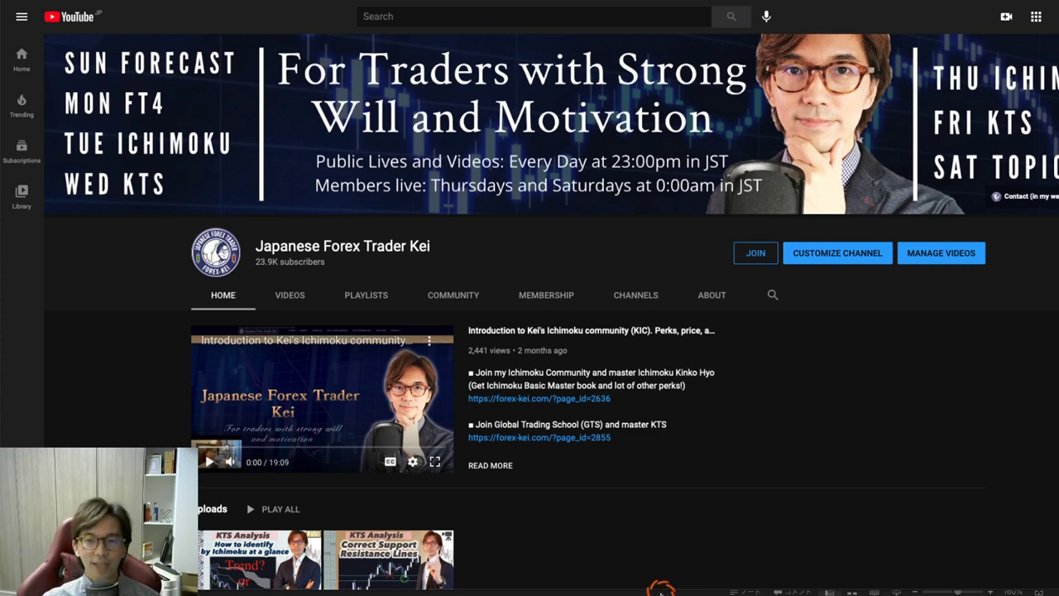
{"action": "left_click", "coordinate": [660, 589]}
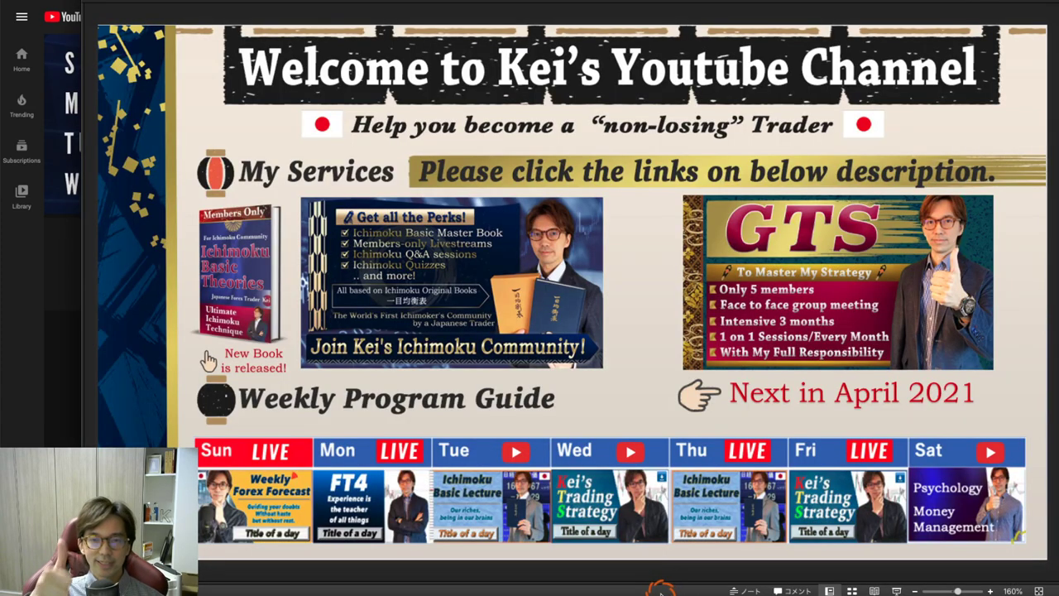